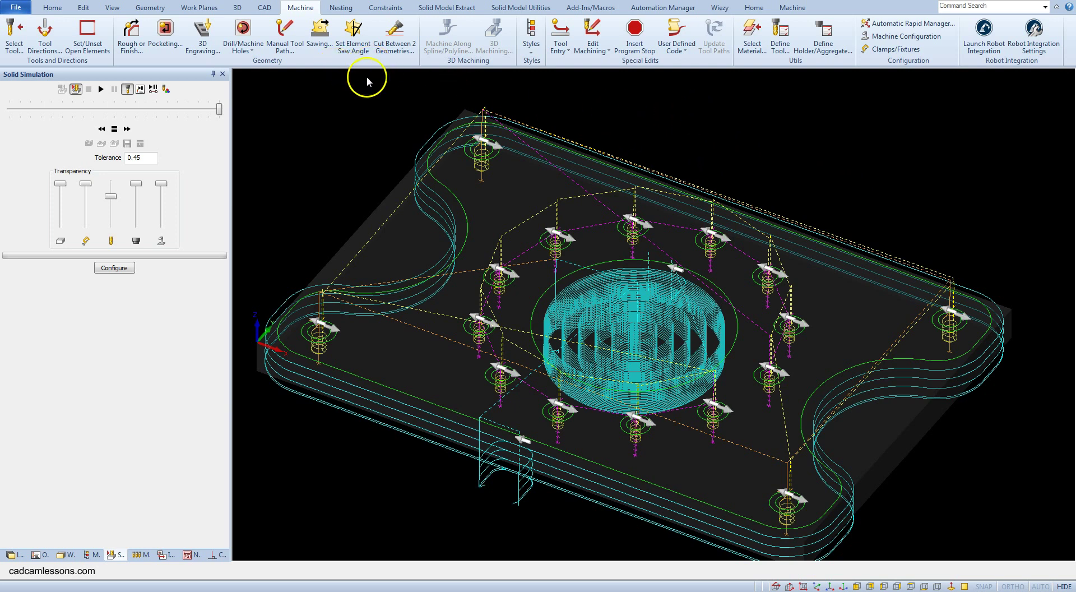
- Define a new Flat End tool with number 14, offset 14, length 40 and diameter 16
{"action": "left_click", "coordinate": [780, 52]}
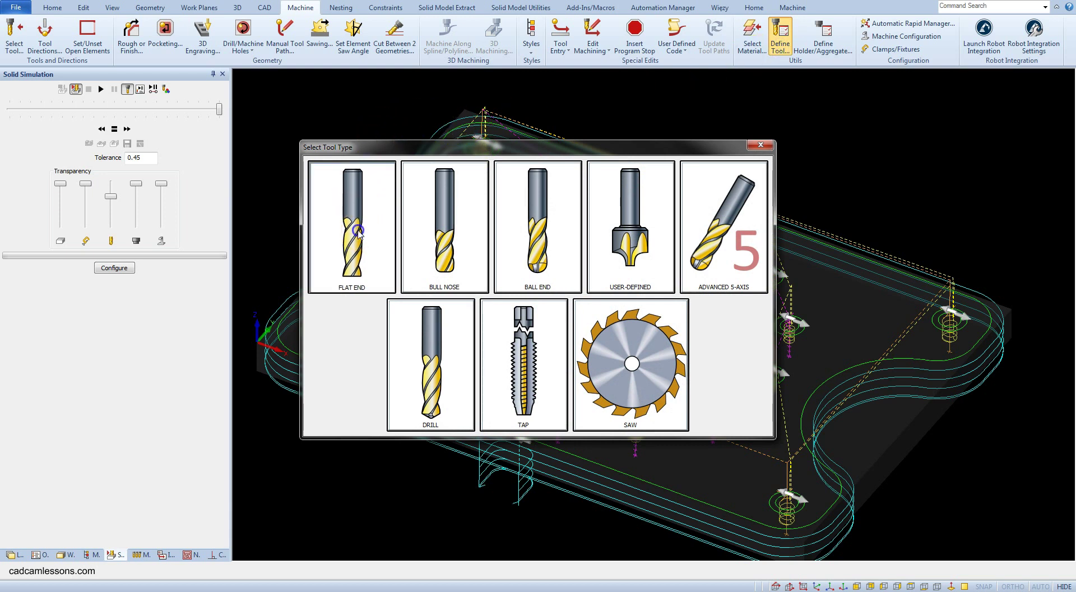
{"action": "left_click", "coordinate": [359, 233]}
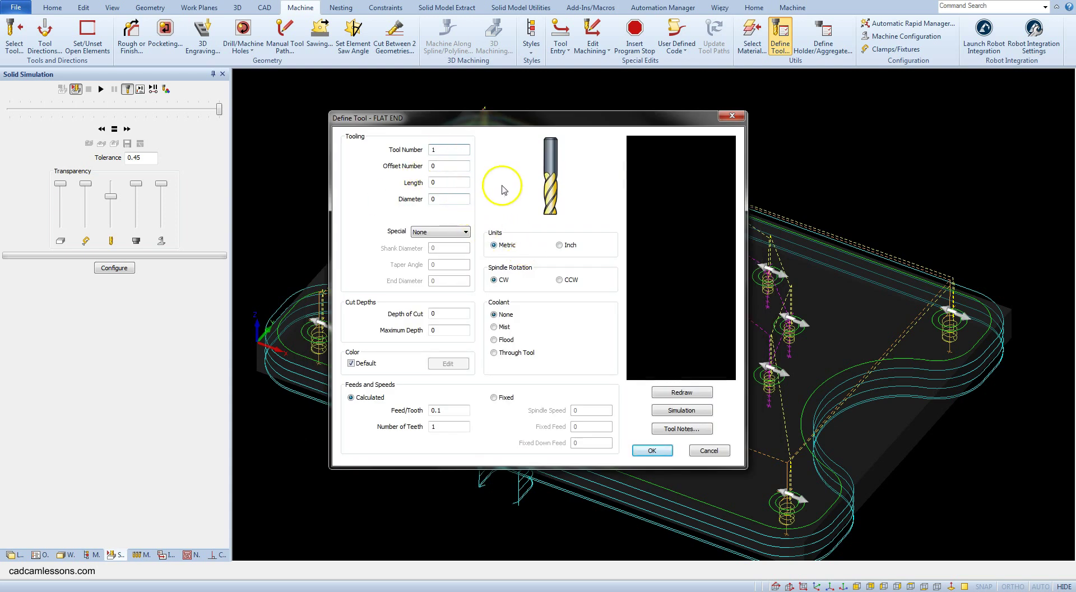
{"action": "type", "text": "4"}
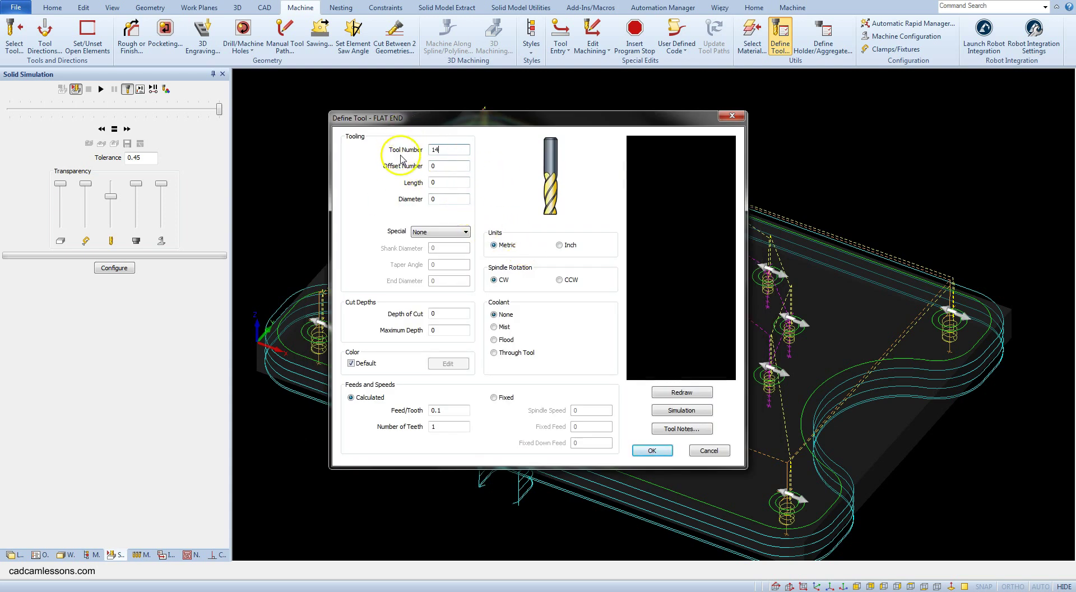
{"action": "left_click", "coordinate": [446, 166]}
{"action": "type", "text": "14"}
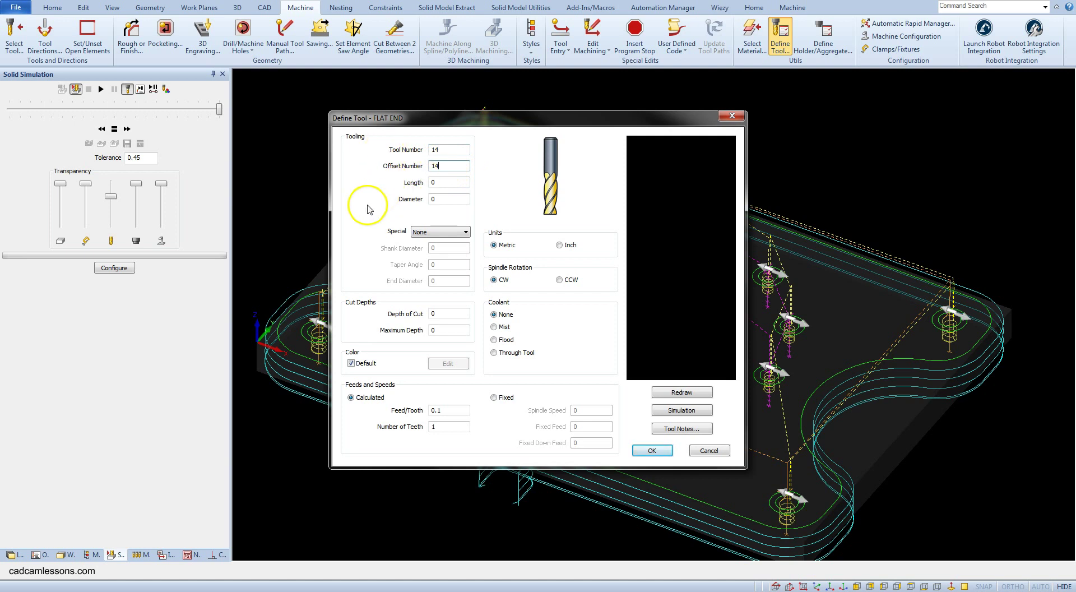
{"action": "left_click", "coordinate": [433, 183]}
{"action": "type", "text": "40"}
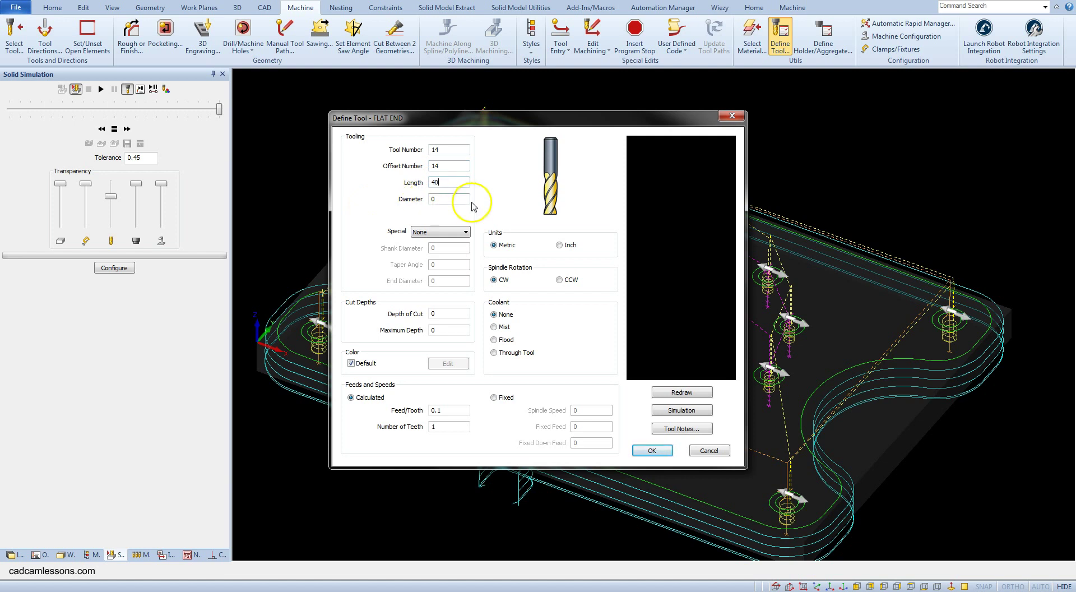
{"action": "double_click", "coordinate": [435, 199]}
{"action": "type", "text": "16"}
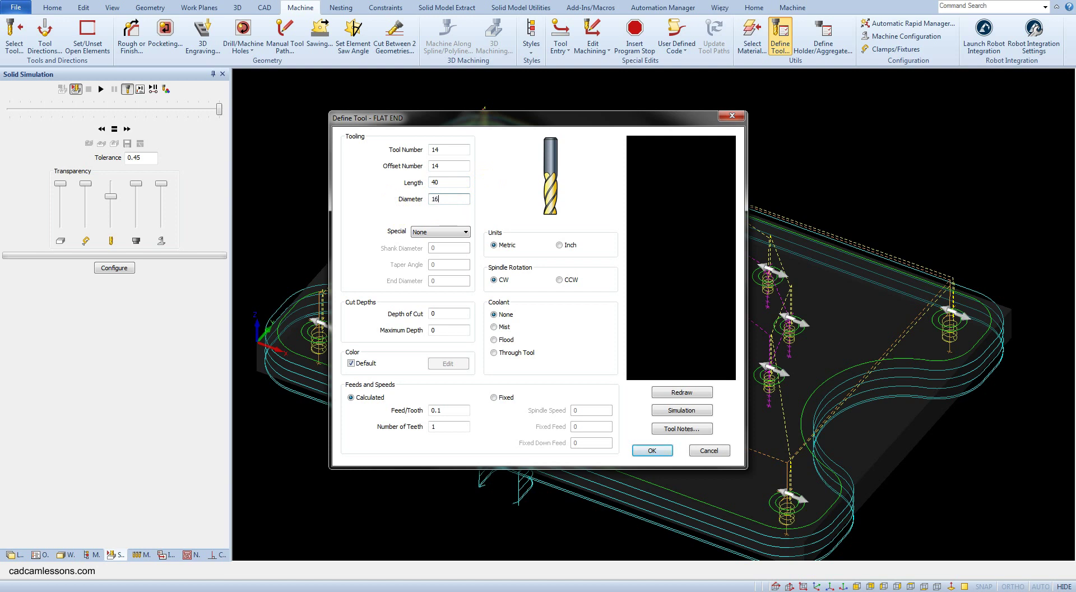
- Make the tool a Taper special shape with a 45° taper angle
{"action": "left_click", "coordinate": [444, 231]}
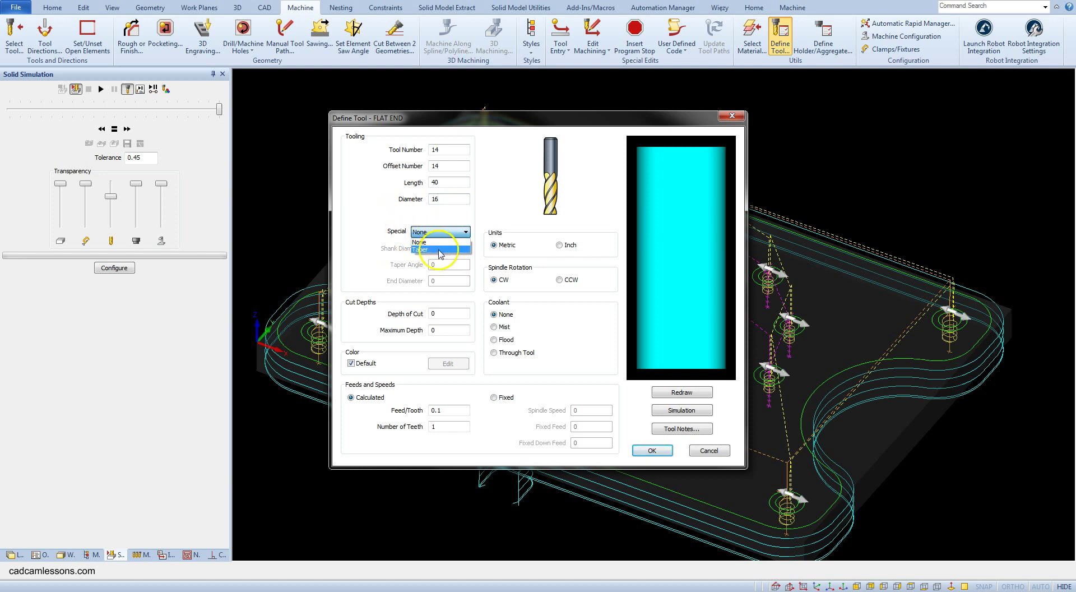
{"action": "left_click", "coordinate": [443, 250]}
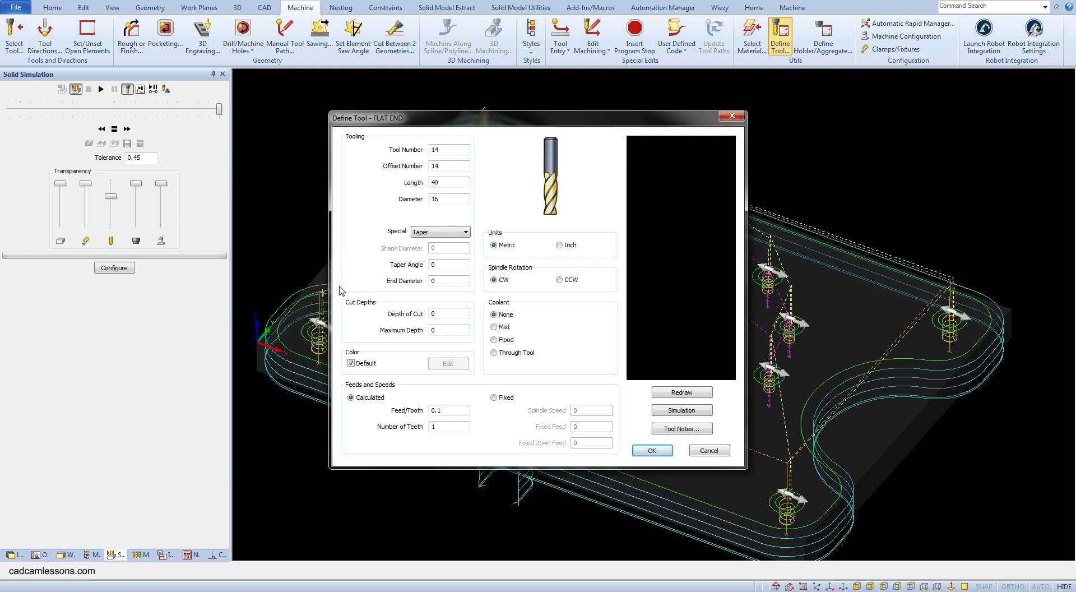
{"action": "double_click", "coordinate": [443, 267]}
{"action": "type", "text": "45"}
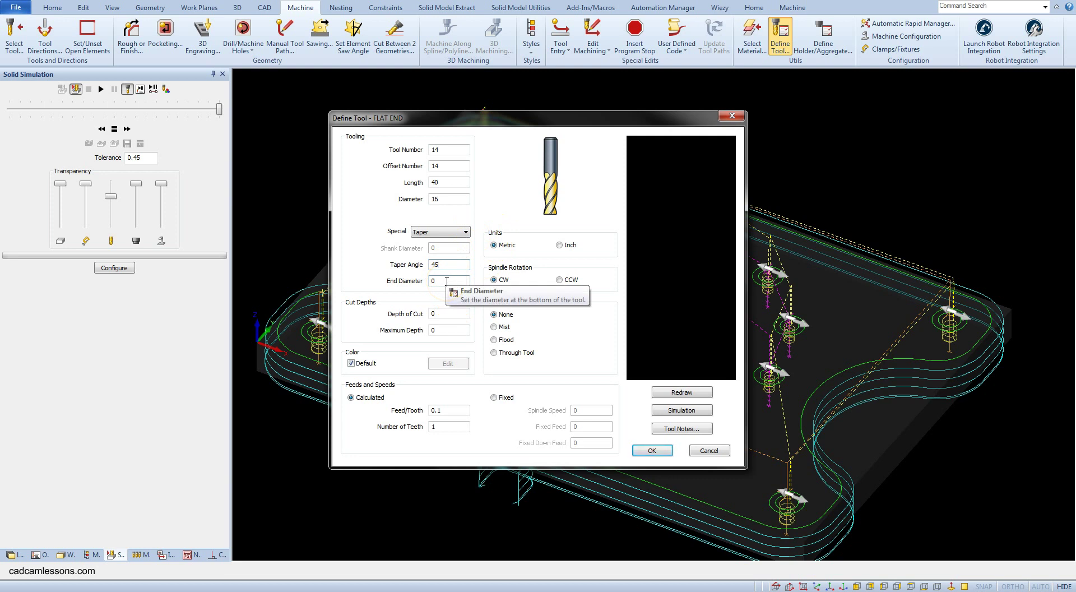
- Use fixed spindle speed 3000, fixed feed 300 and fixed down feed 300
{"action": "left_click", "coordinate": [493, 397]}
{"action": "double_click", "coordinate": [575, 411]}
{"action": "type", "text": "3000"}
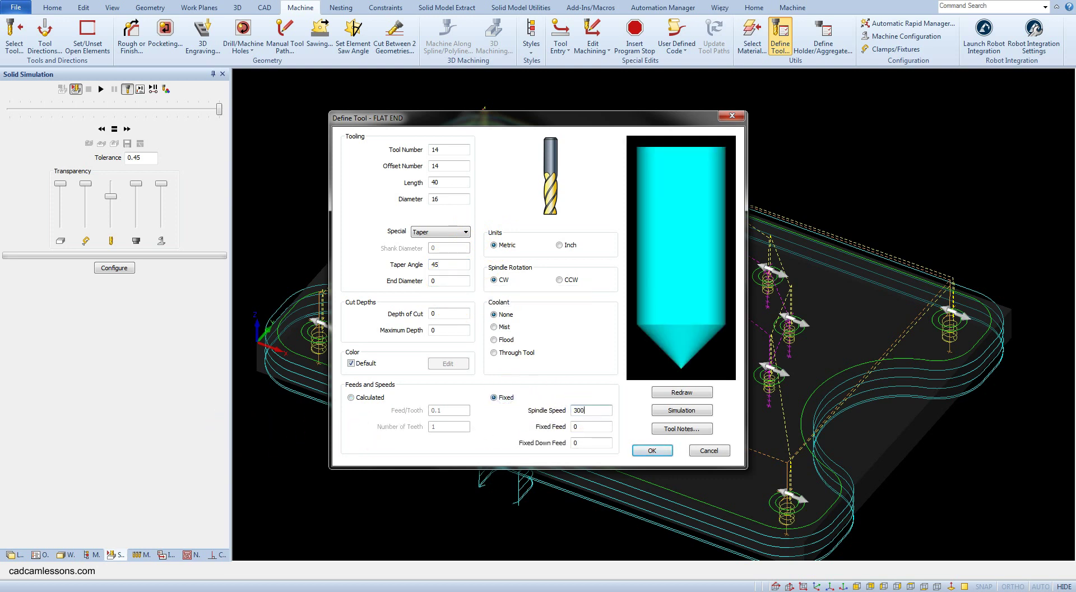
{"action": "double_click", "coordinate": [592, 426]}
{"action": "type", "text": "300"}
{"action": "left_click", "coordinate": [587, 443]}
{"action": "double_click", "coordinate": [587, 444]}
{"action": "type", "text": "300"}
- Give the tool a holder of length 60 and diameter 40, then save it as CHAMFER
{"action": "left_click", "coordinate": [681, 410]}
{"action": "double_click", "coordinate": [656, 281]}
{"action": "type", "text": "60"}
{"action": "double_click", "coordinate": [651, 298]}
{"action": "type", "text": "40"}
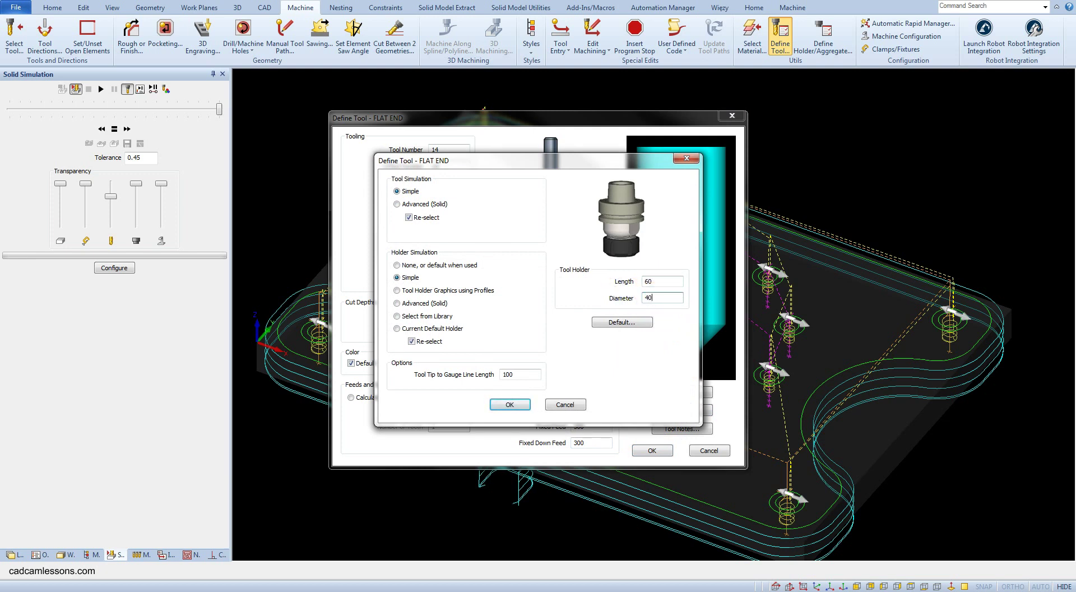
{"action": "left_click", "coordinate": [509, 404]}
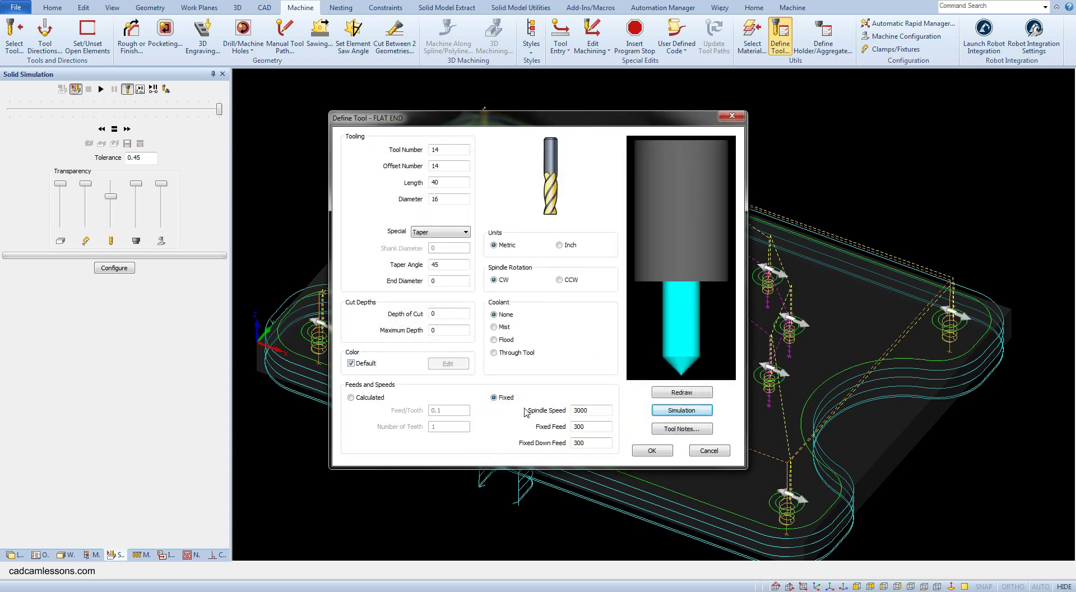
{"action": "left_click", "coordinate": [652, 450]}
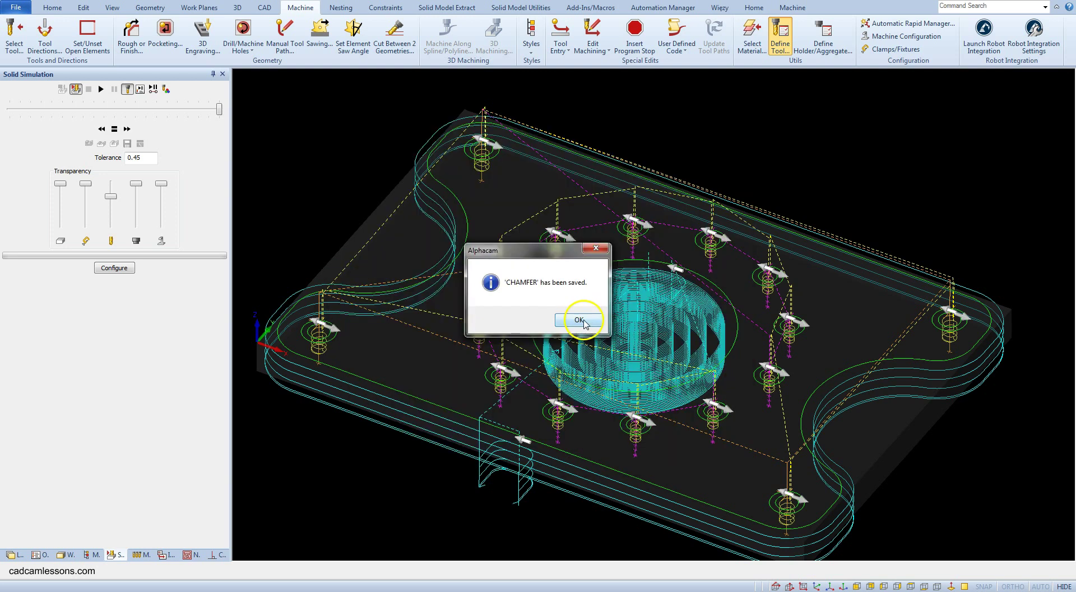
{"action": "left_click", "coordinate": [580, 320]}
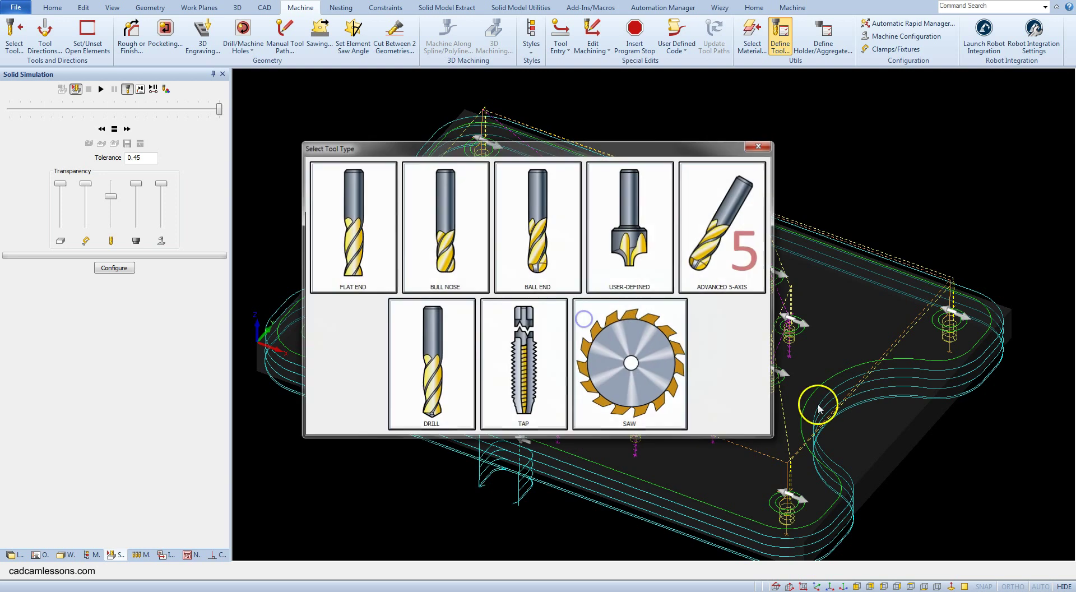
- Load CHAMFER (tool 14) from the Alphacam Tutorial library as the current tool
{"action": "left_click", "coordinate": [761, 148]}
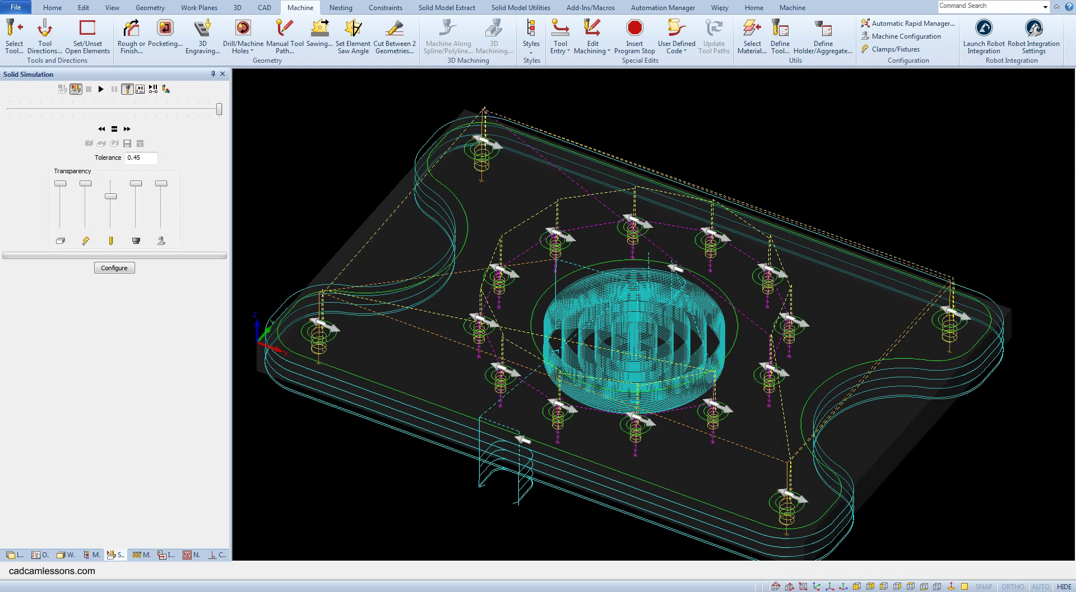
{"action": "left_click", "coordinate": [817, 330]}
{"action": "left_click", "coordinate": [10, 45]}
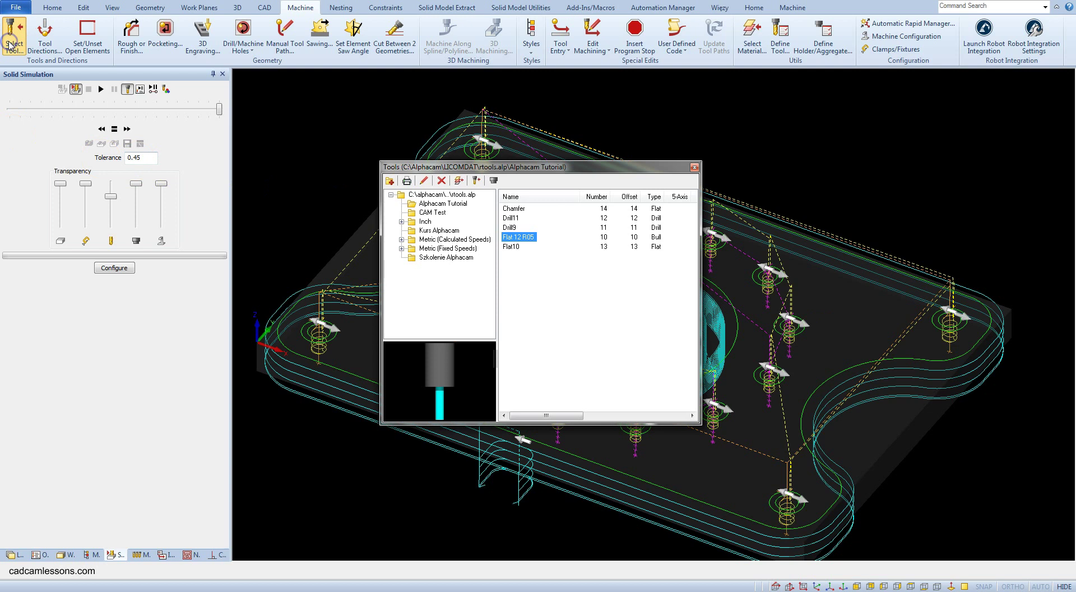
{"action": "left_click", "coordinate": [523, 209]}
{"action": "left_click", "coordinate": [517, 209]}
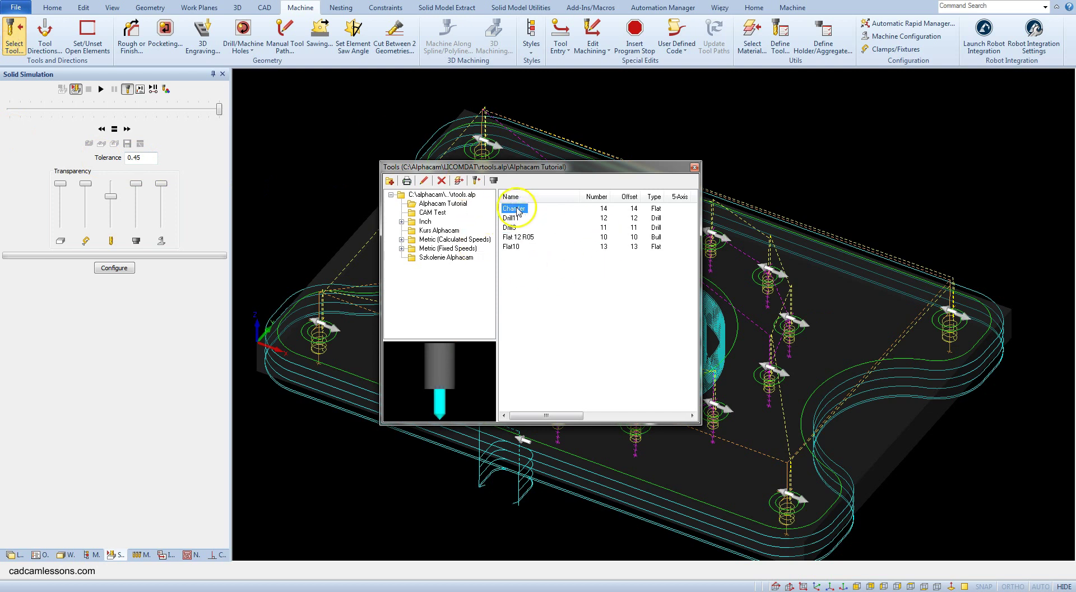
{"action": "left_click", "coordinate": [516, 209]}
{"action": "right_click", "coordinate": [645, 368]}
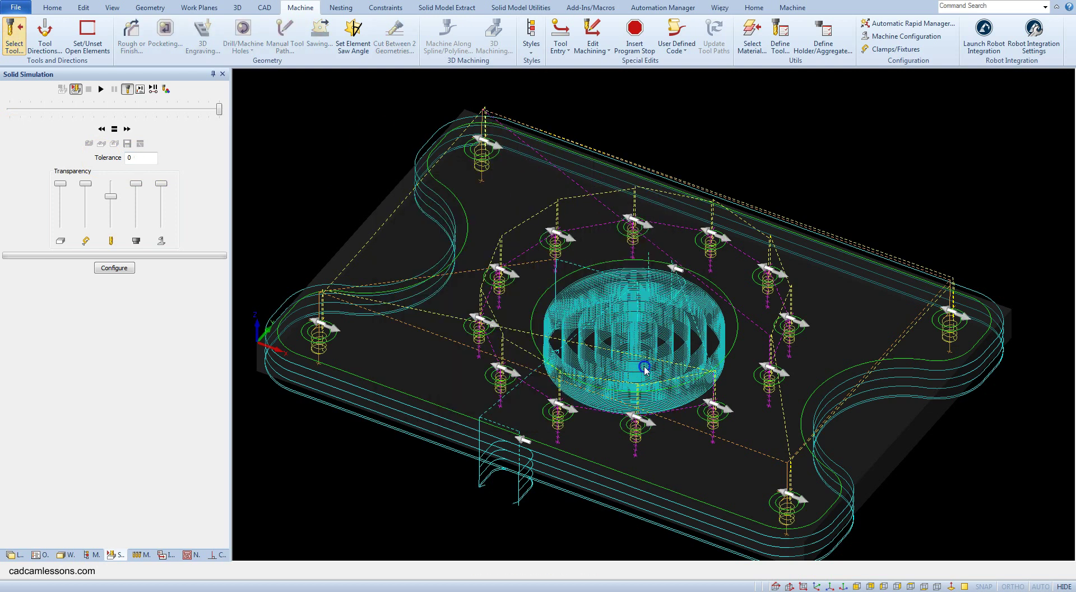
{"action": "left_click", "coordinate": [717, 370]}
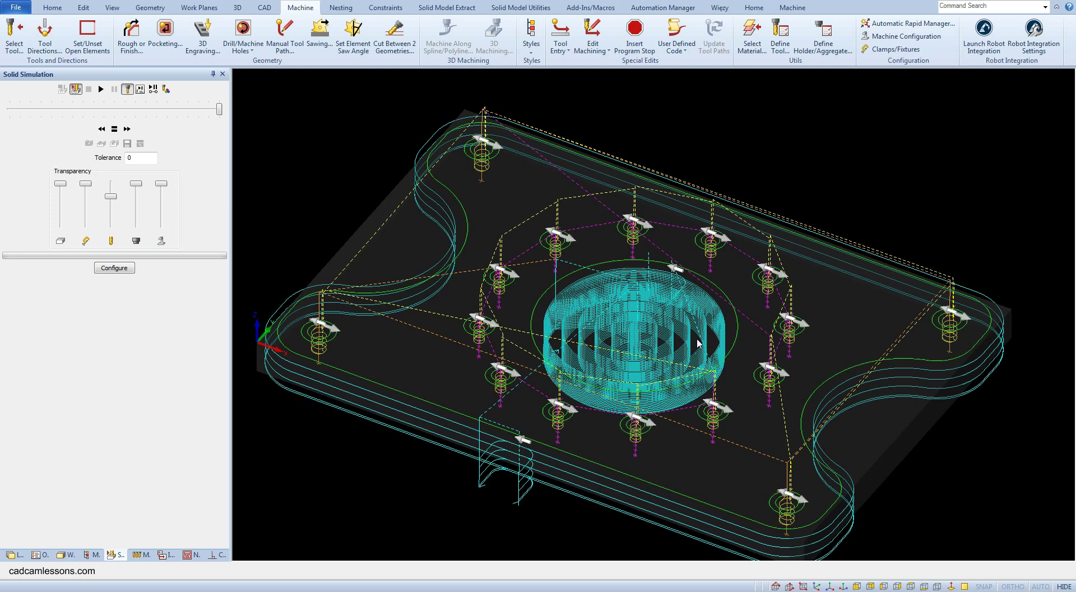
- Start a vertical-sides Rough/Finish operation with CHAMFER using Tool Center compensation
{"action": "left_click", "coordinate": [641, 321]}
{"action": "left_click", "coordinate": [130, 48]}
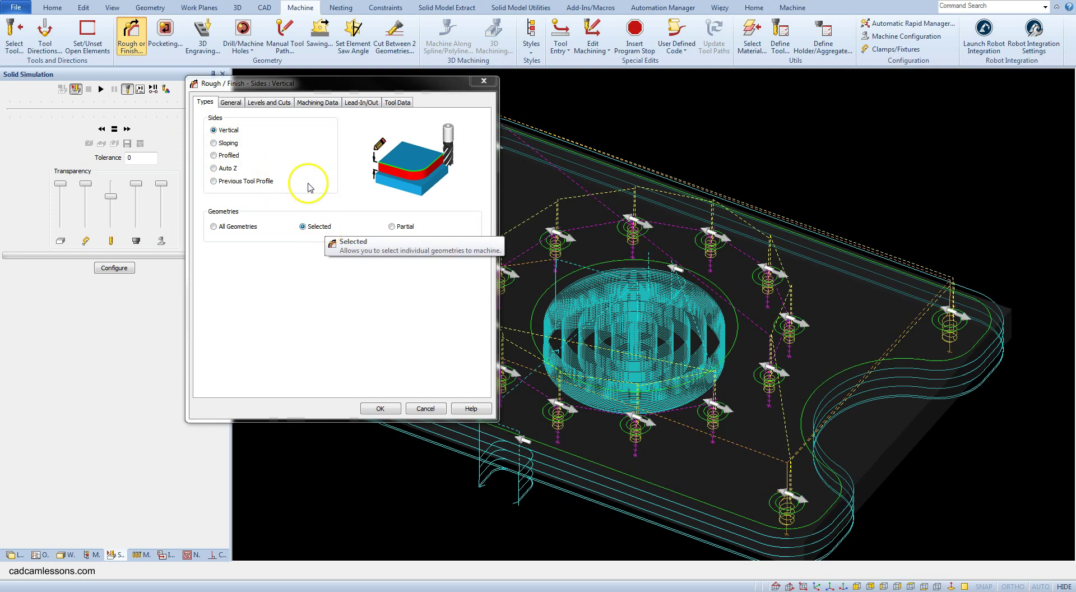
{"action": "left_click", "coordinate": [232, 101]}
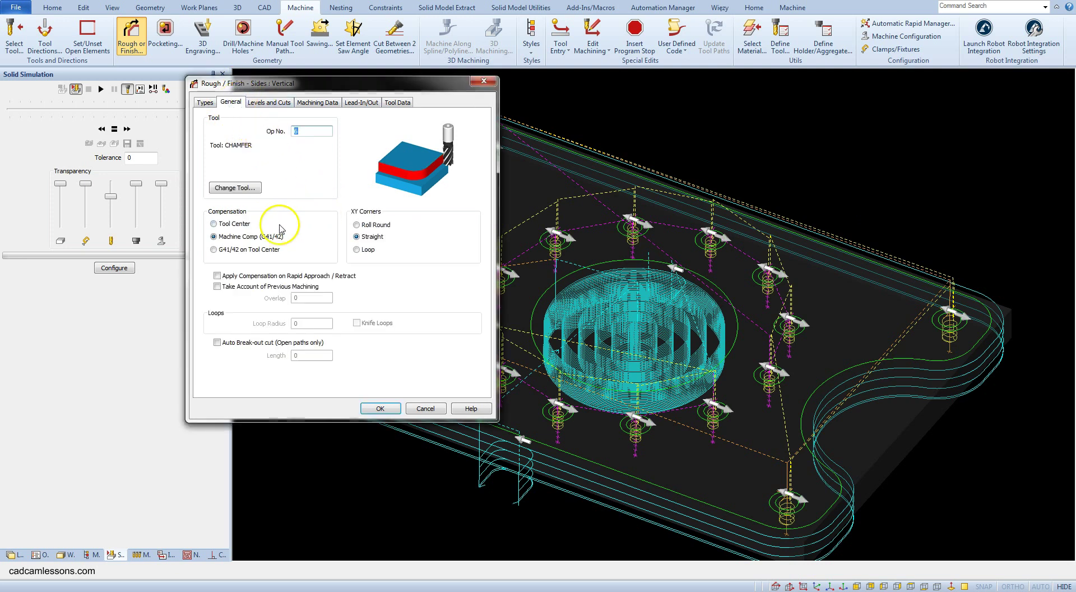
{"action": "left_click", "coordinate": [240, 225]}
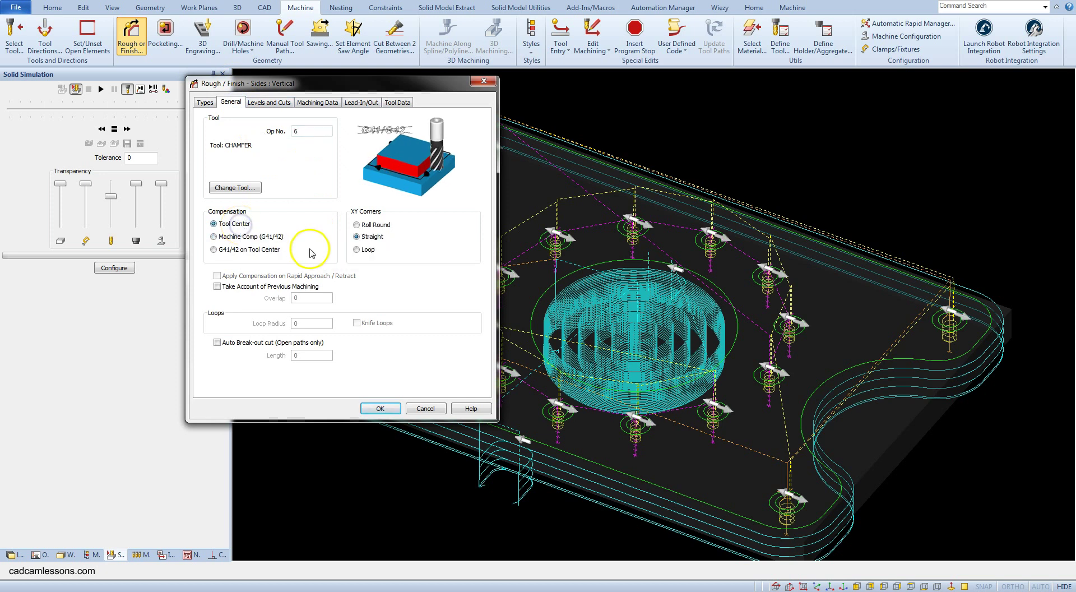
- Set the final depth to -3 and the stock to be left to -0.5
{"action": "left_click", "coordinate": [261, 105]}
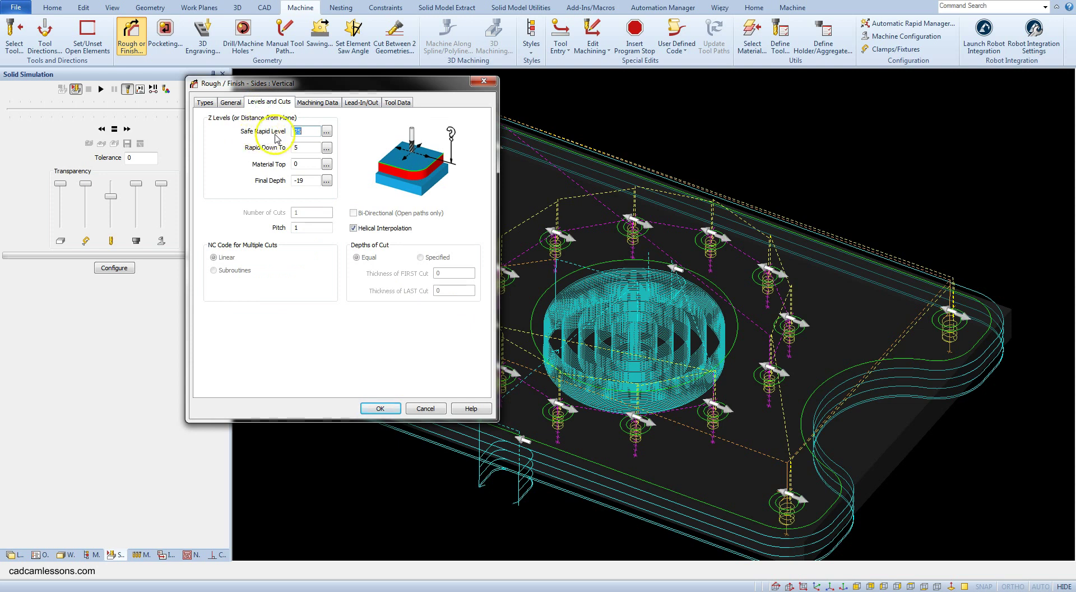
{"action": "left_click", "coordinate": [306, 131]}
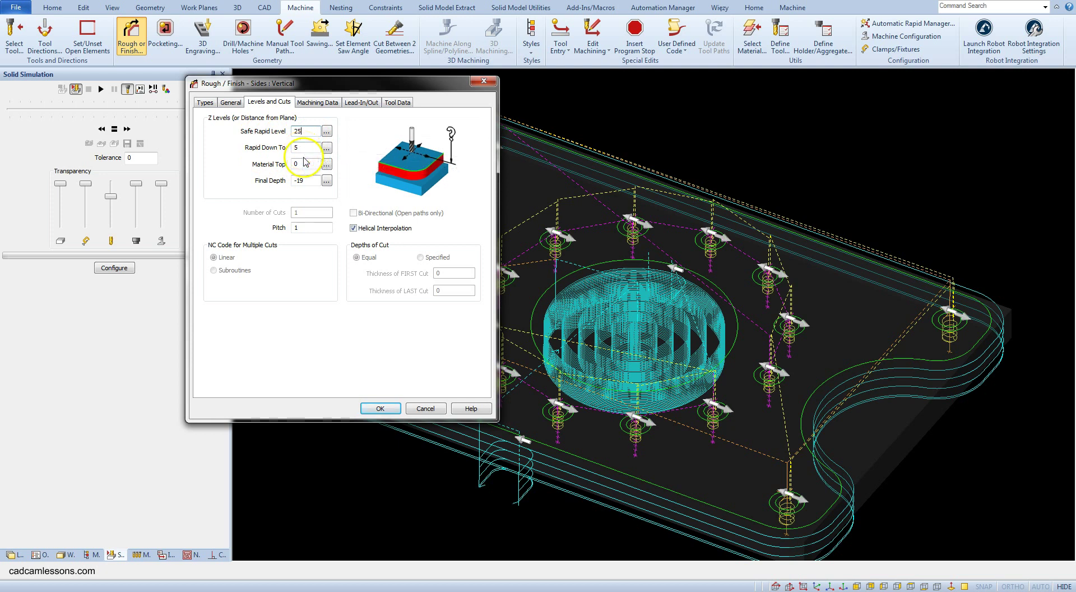
{"action": "left_click", "coordinate": [298, 180]}
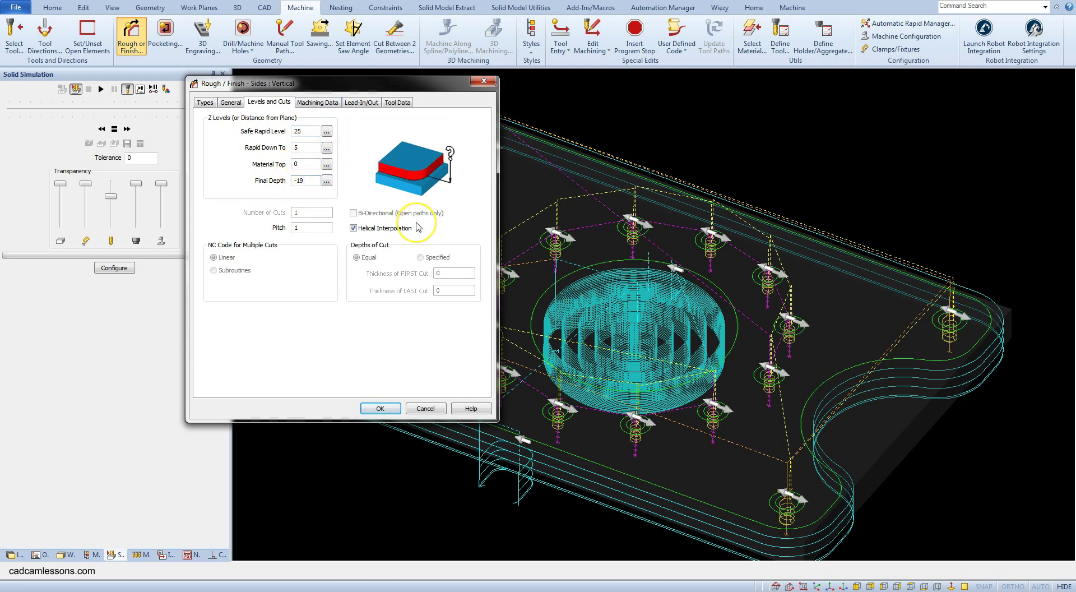
{"action": "key", "text": "BackSpace"}
{"action": "key", "text": "BackSpace"}
{"action": "left_click", "coordinate": [317, 184]}
{"action": "type", "text": "3"}
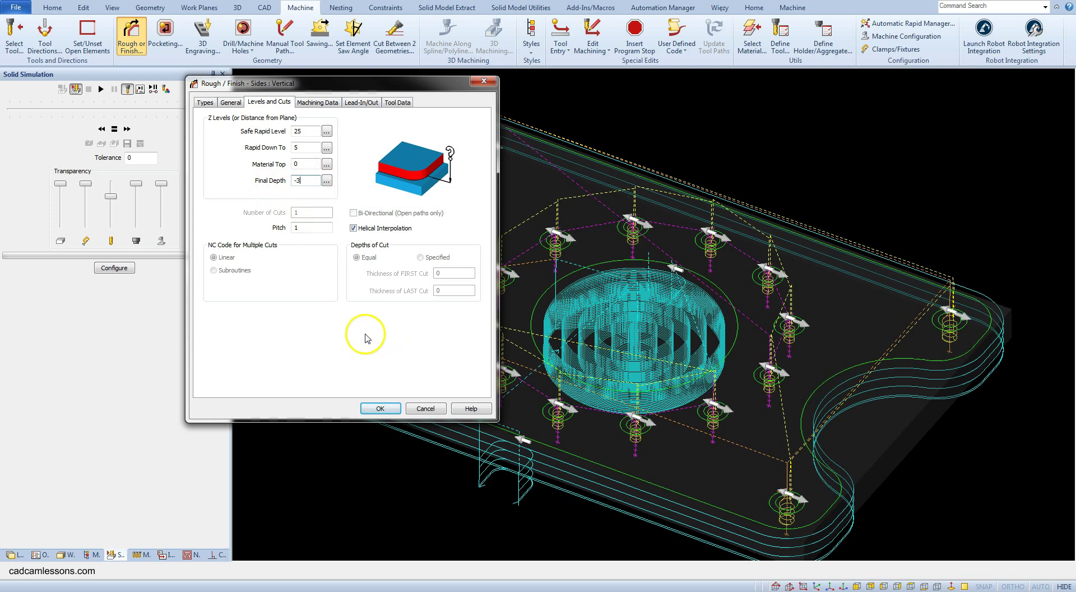
{"action": "left_click", "coordinate": [318, 102]}
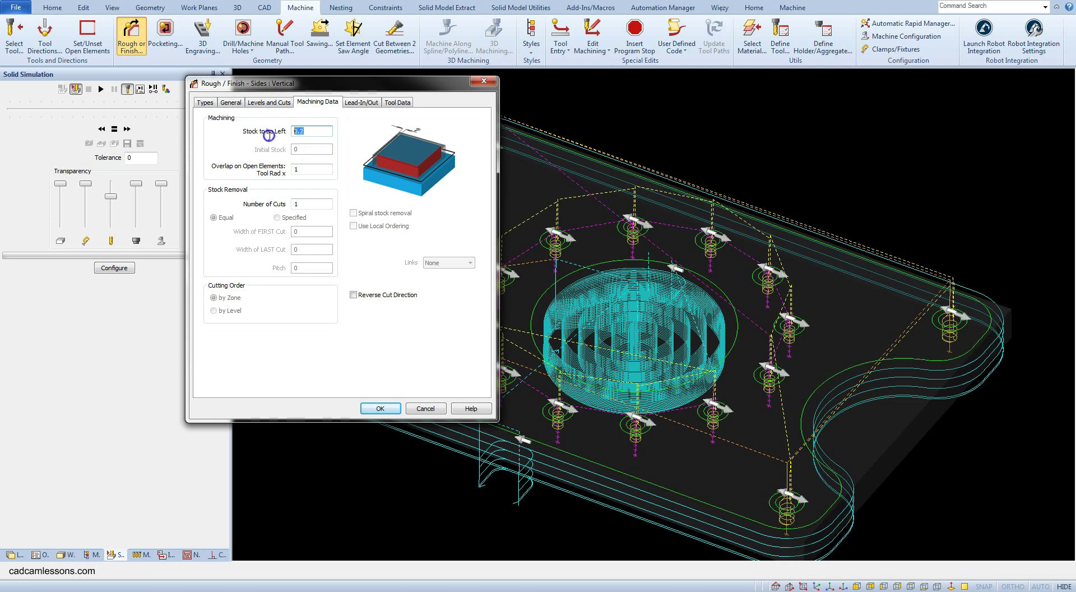
{"action": "type", "text": "-0."}
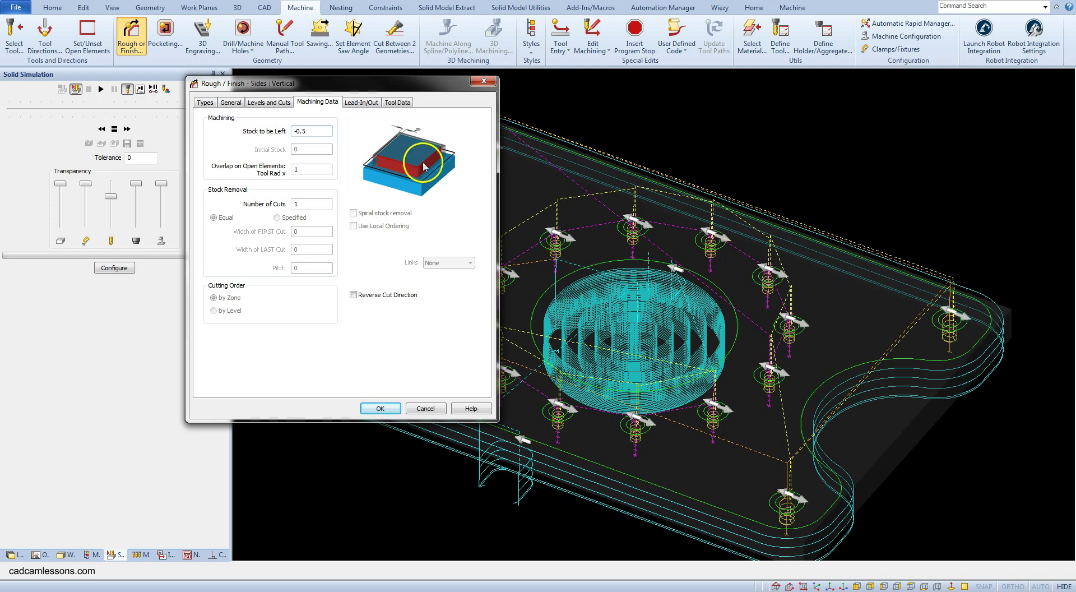
- Set lead-in line length and arc radius to 0.1 tool radii and copy them to lead-out
{"action": "left_click", "coordinate": [360, 104]}
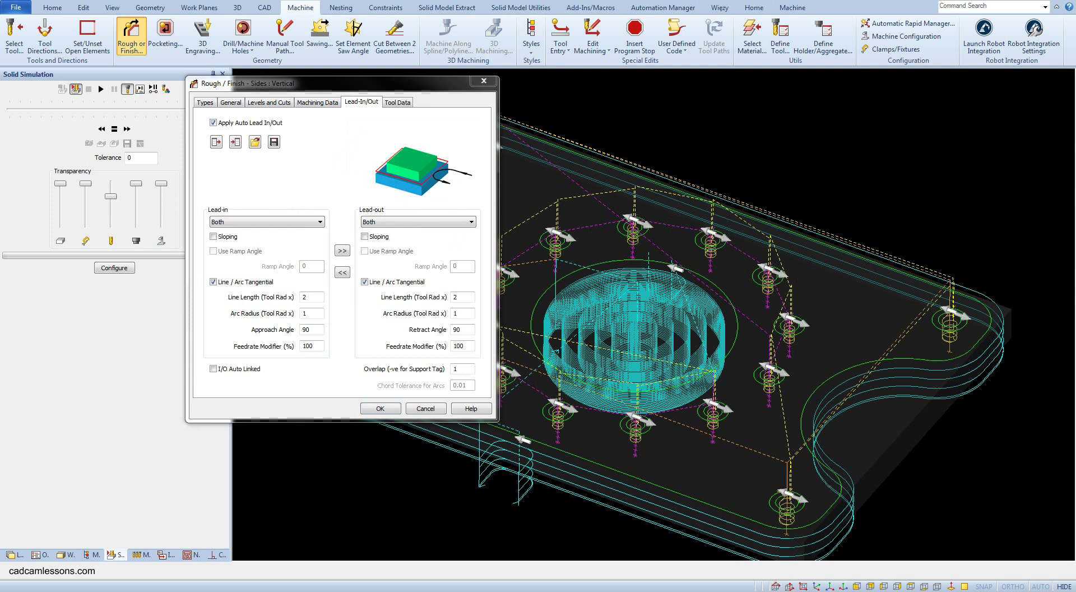
{"action": "left_click", "coordinate": [302, 297]}
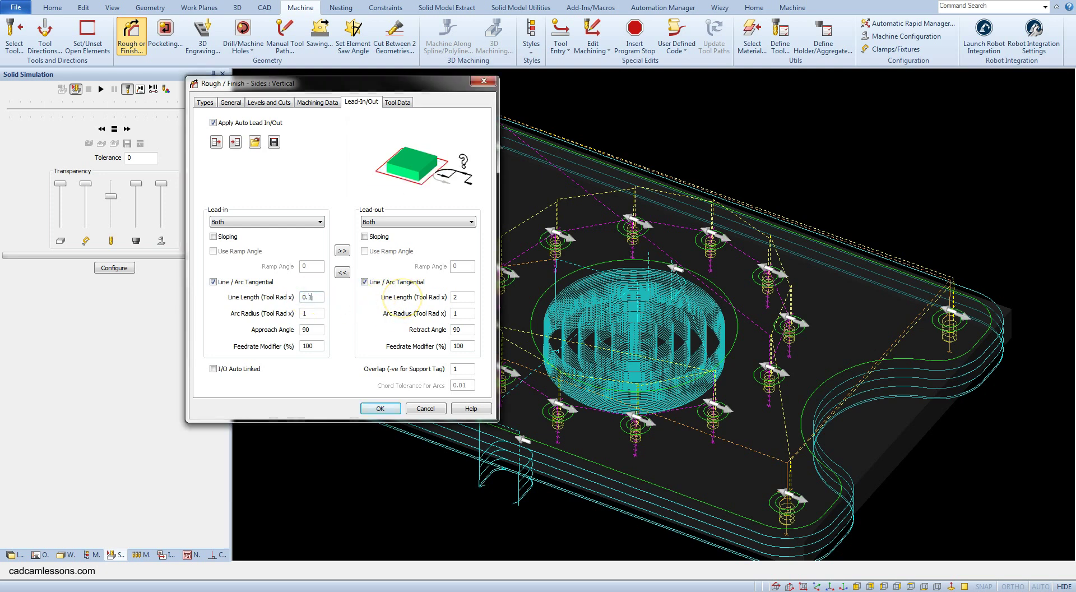
{"action": "left_click", "coordinate": [302, 313]}
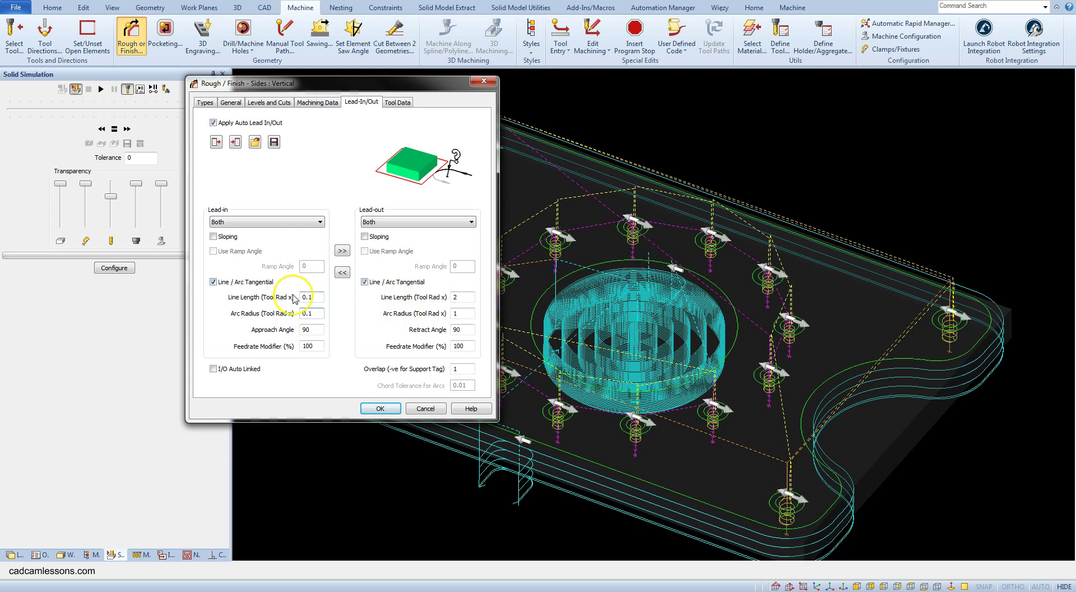
{"action": "left_click", "coordinate": [342, 252]}
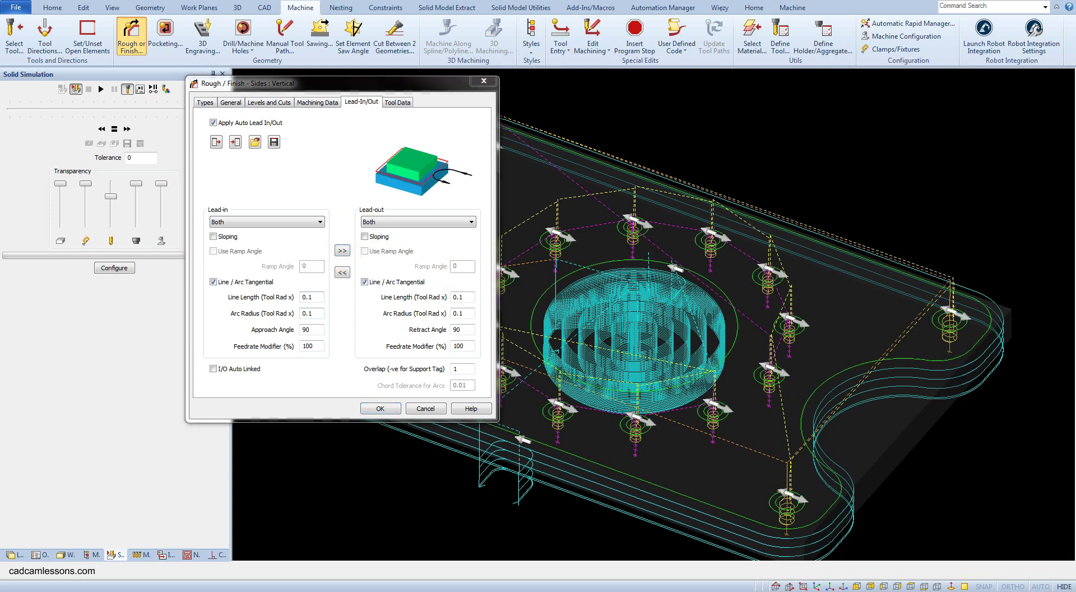
- Accept the settings, then select the left, right and bottom holes and the central bore
{"action": "left_click", "coordinate": [391, 409]}
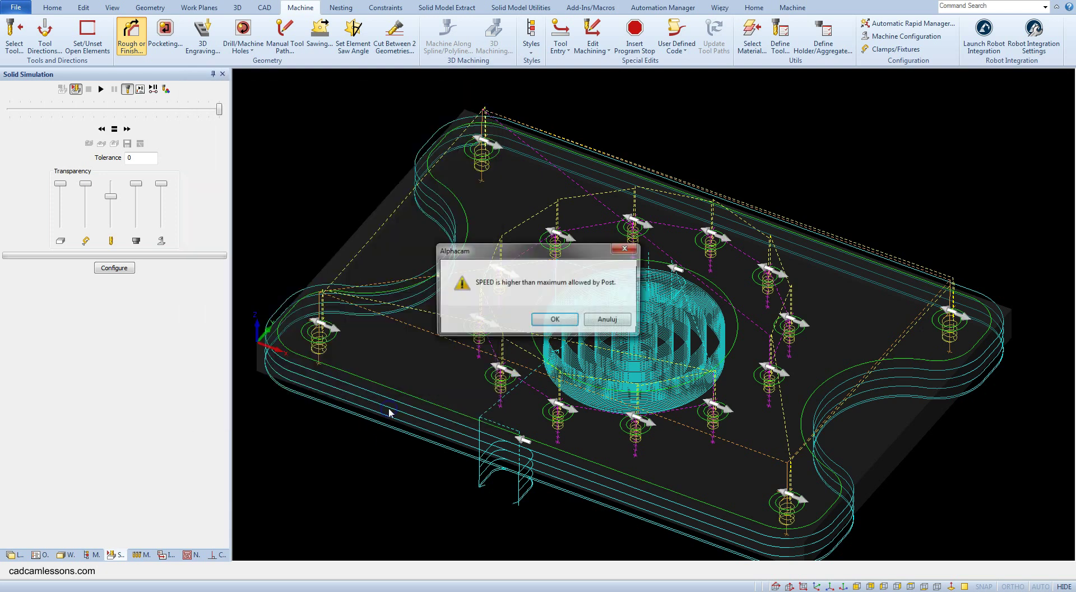
{"action": "left_click", "coordinate": [551, 321]}
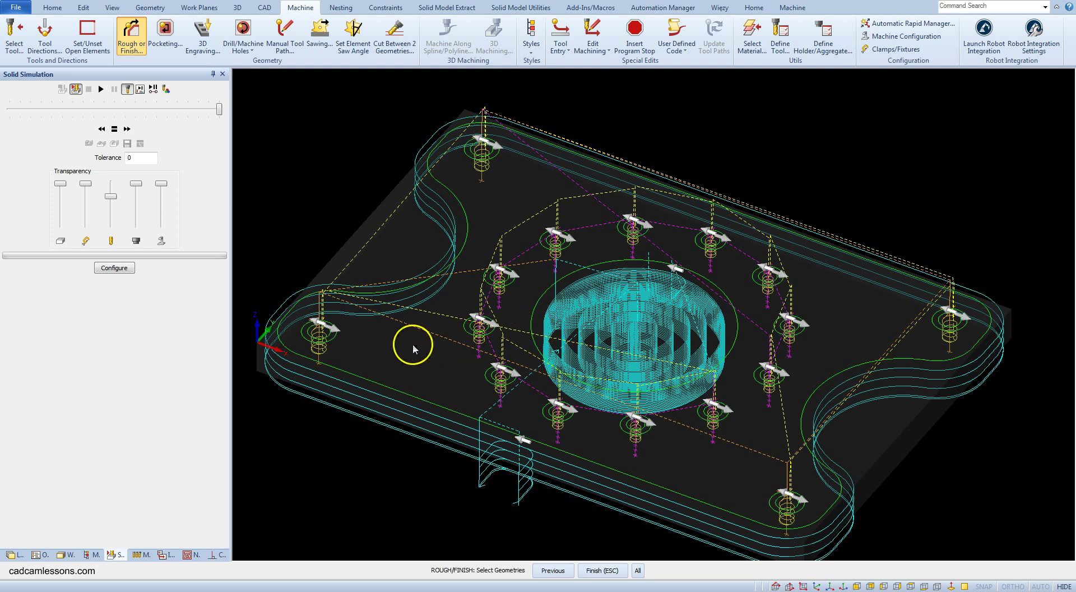
{"action": "left_click", "coordinate": [332, 335]}
{"action": "left_click", "coordinate": [935, 329]}
{"action": "left_click", "coordinate": [800, 511]}
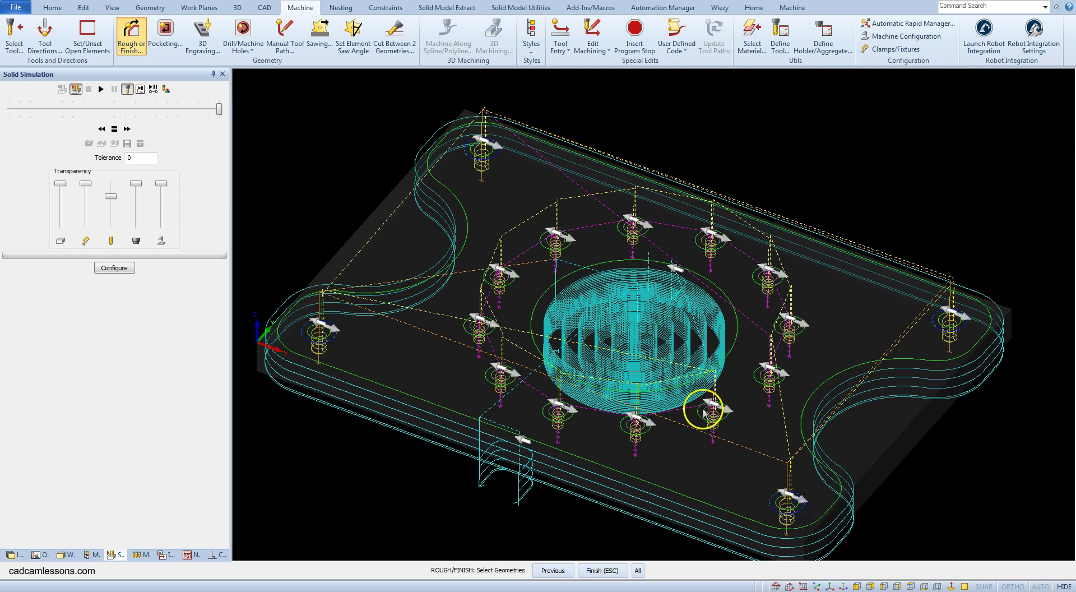
{"action": "left_click", "coordinate": [735, 350]}
{"action": "key", "text": "Escape"}
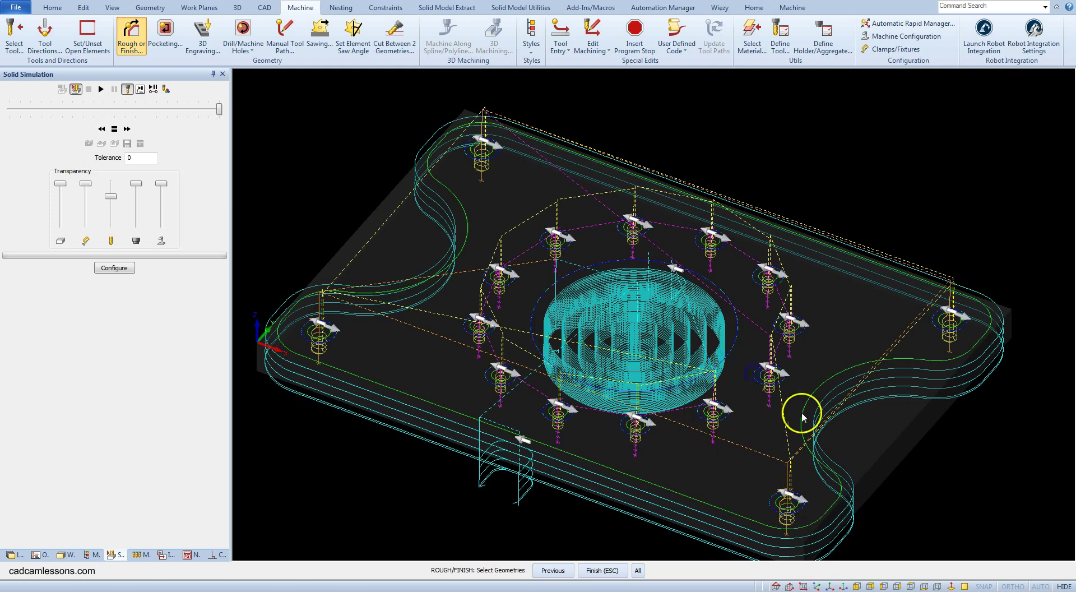
{"action": "right_click", "coordinate": [806, 170]}
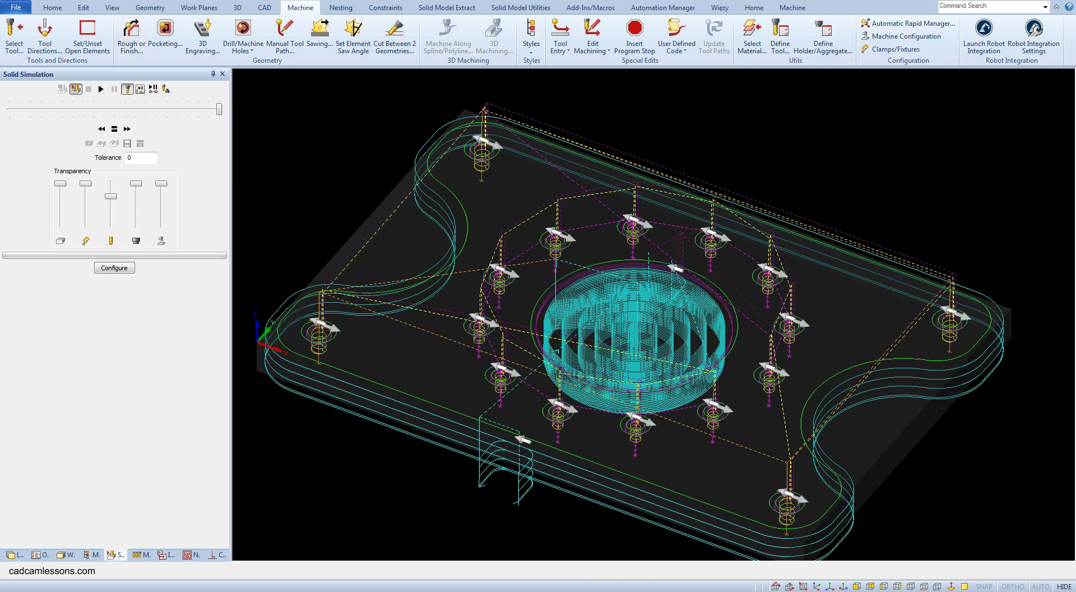
- Hide all operations except Op 6 and tilt and zoom to inspect its chamfer paths
{"action": "left_click", "coordinate": [42, 555]}
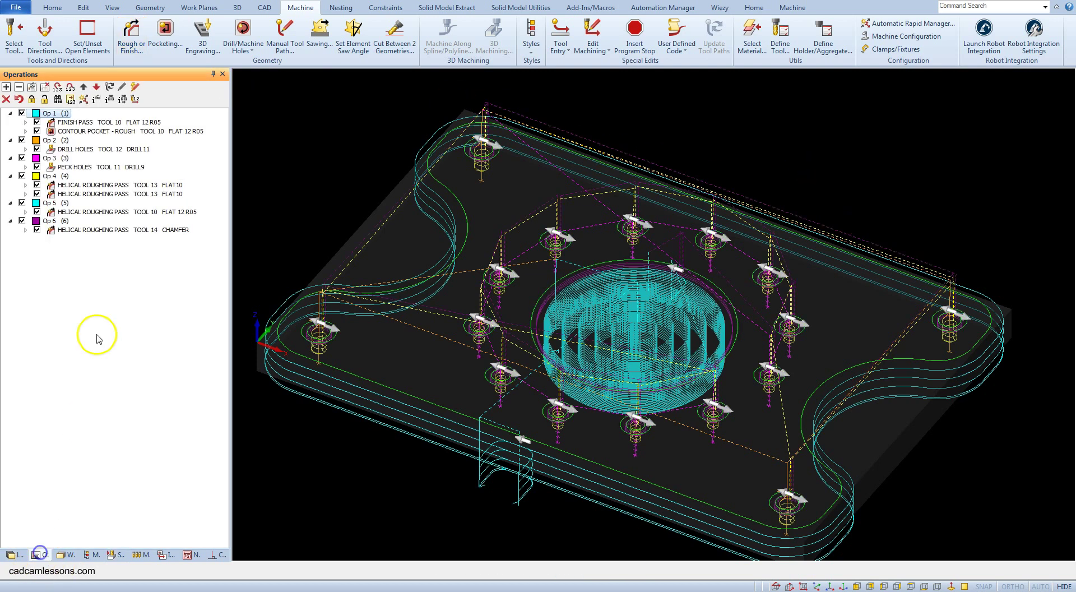
{"action": "left_click", "coordinate": [58, 86]}
{"action": "left_click", "coordinate": [22, 221]}
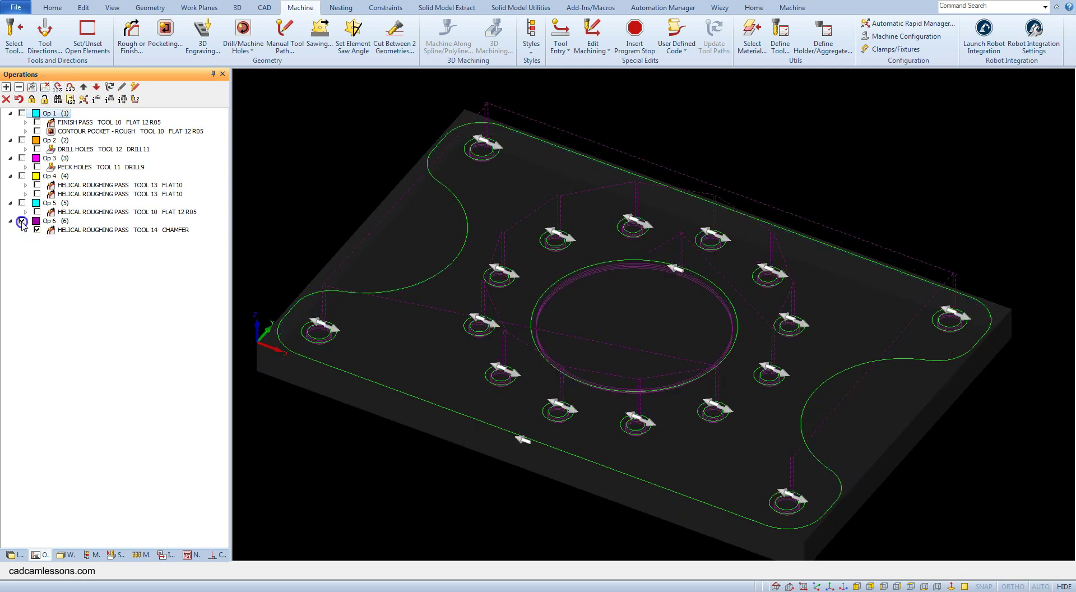
{"action": "left_click", "coordinate": [701, 375]}
{"action": "middle_click_drag", "start_coordinate": [598, 385], "coordinate": [579, 435]}
{"action": "scroll", "coordinate": [560, 409], "scroll_direction": "up", "scroll_amount": 5}
{"action": "scroll", "coordinate": [610, 388], "scroll_direction": "up", "scroll_amount": 3}
{"action": "scroll", "coordinate": [610, 389], "scroll_direction": "down", "scroll_amount": 3}
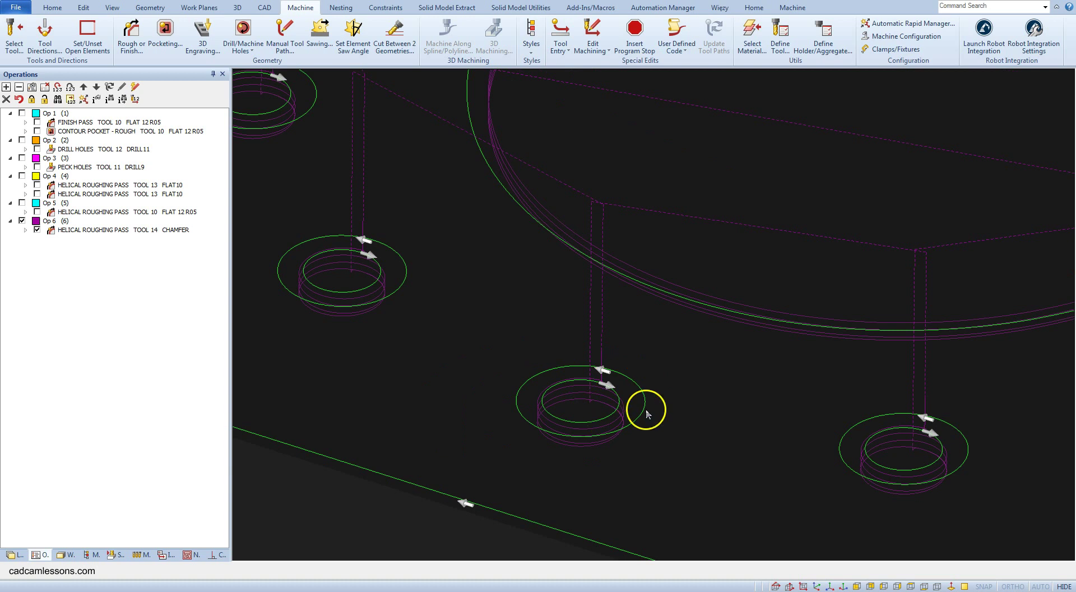
{"action": "scroll", "coordinate": [608, 375], "scroll_direction": "up", "scroll_amount": 2}
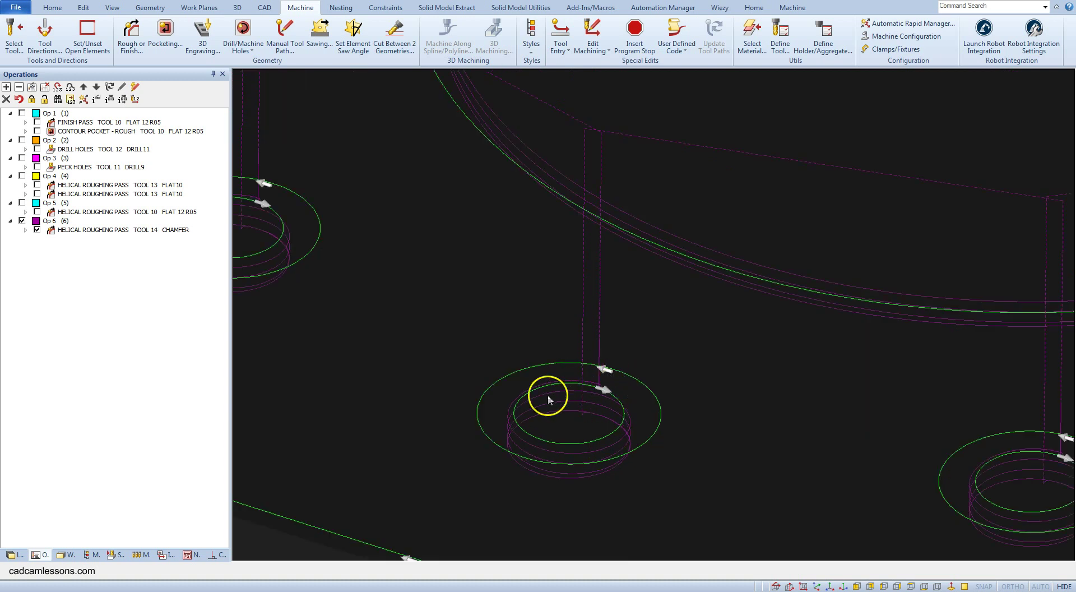
{"action": "scroll", "coordinate": [600, 397], "scroll_direction": "up", "scroll_amount": 2}
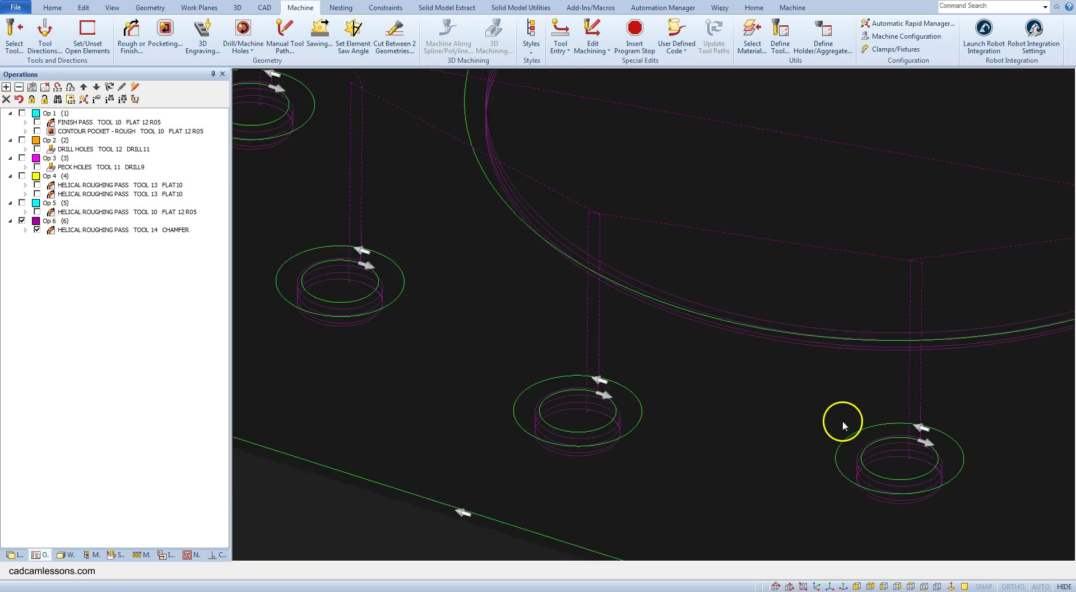
{"action": "scroll", "coordinate": [600, 397], "scroll_direction": "down", "scroll_amount": 8}
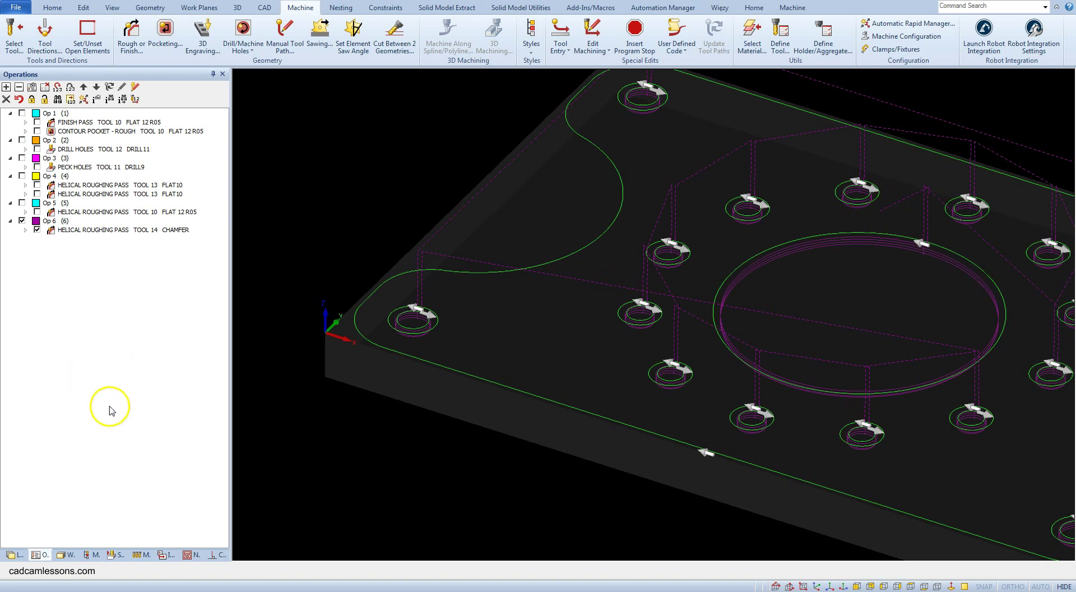
- Edit the Op 6 CHAMFER operation to disable helical interpolation, then view the plate isometrically
{"action": "right_click", "coordinate": [69, 230]}
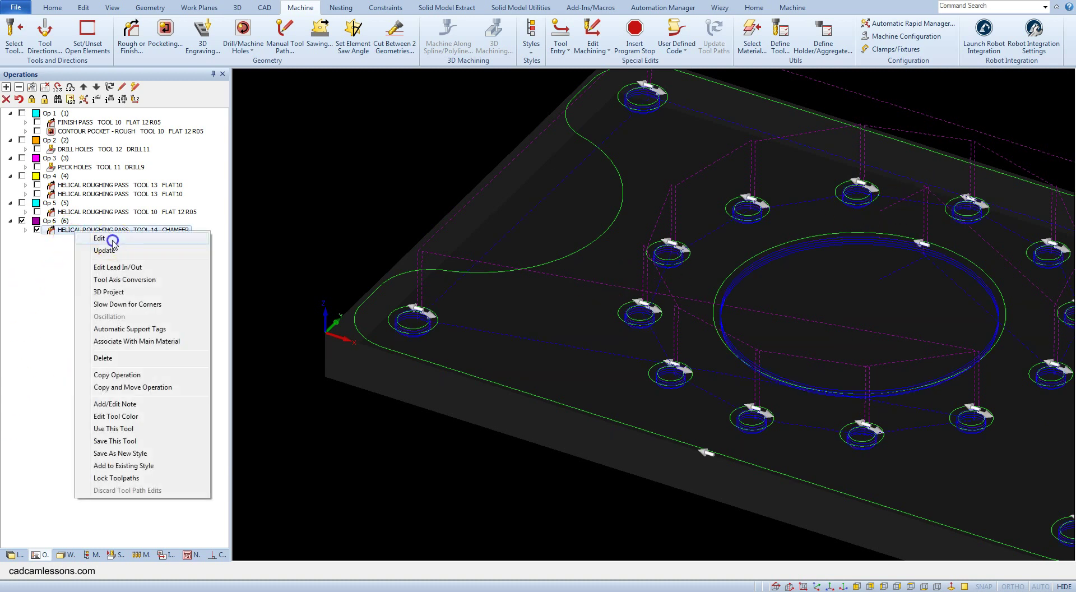
{"action": "left_click", "coordinate": [112, 240]}
{"action": "left_click", "coordinate": [75, 94]}
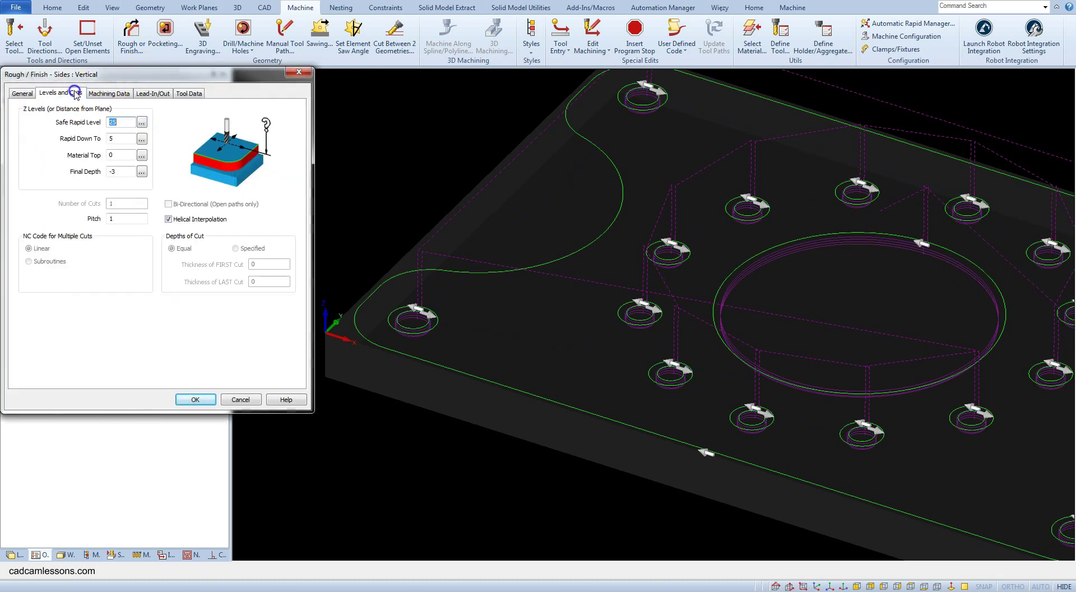
{"action": "left_click", "coordinate": [169, 219]}
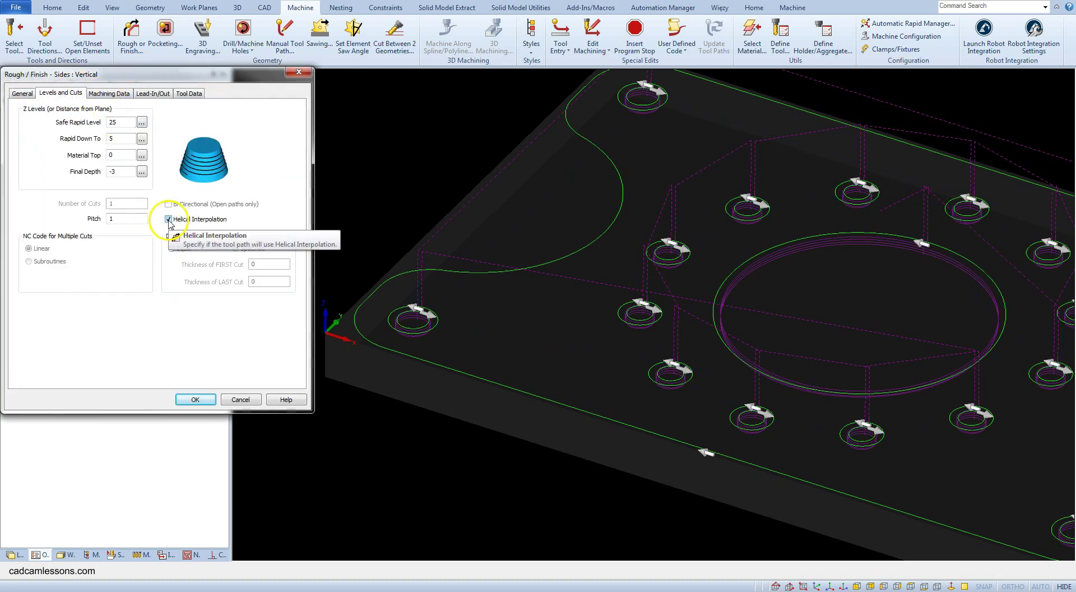
{"action": "left_click", "coordinate": [169, 219]}
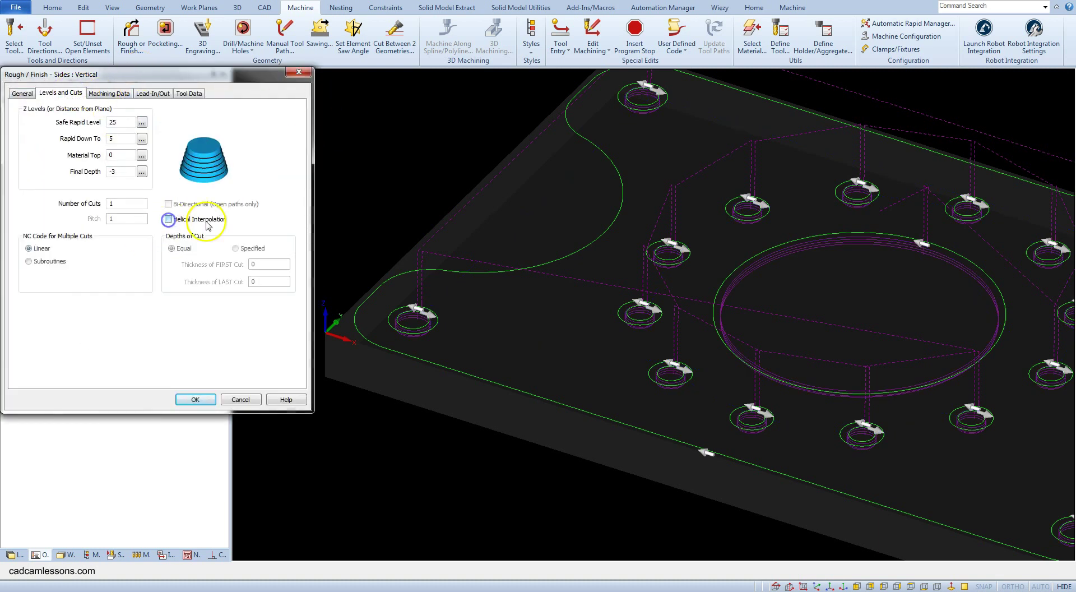
{"action": "left_click", "coordinate": [196, 399]}
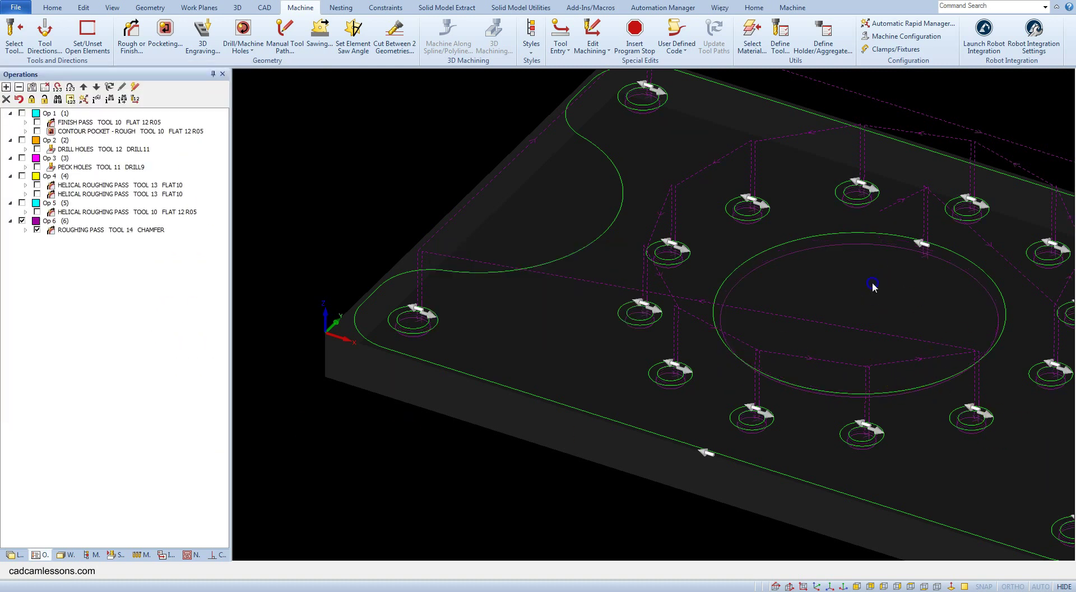
{"action": "scroll", "coordinate": [872, 287], "scroll_direction": "down", "scroll_amount": 1}
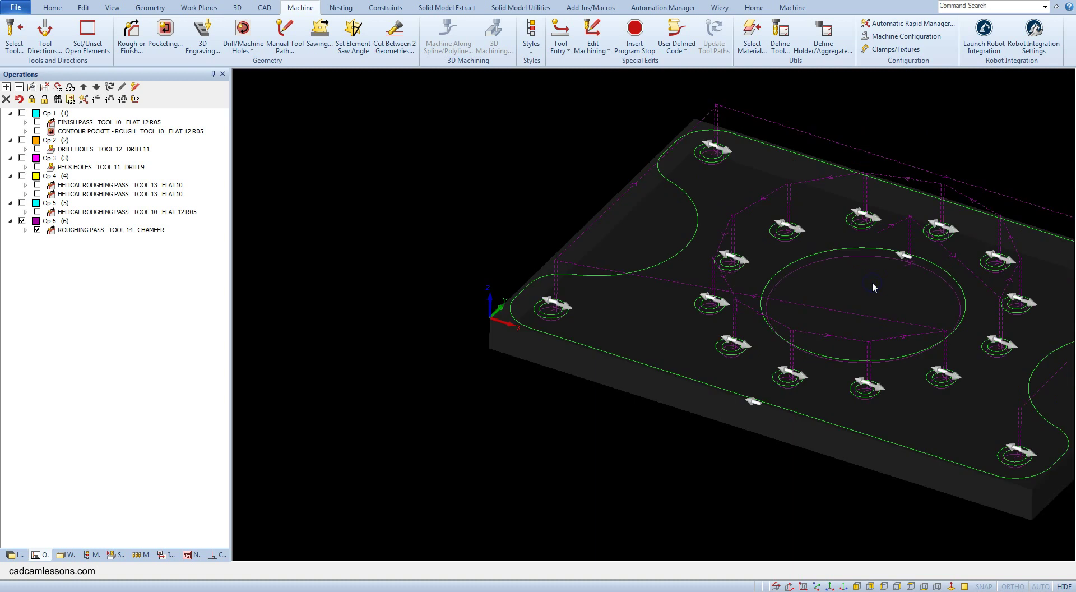
{"action": "left_click", "coordinate": [816, 586]}
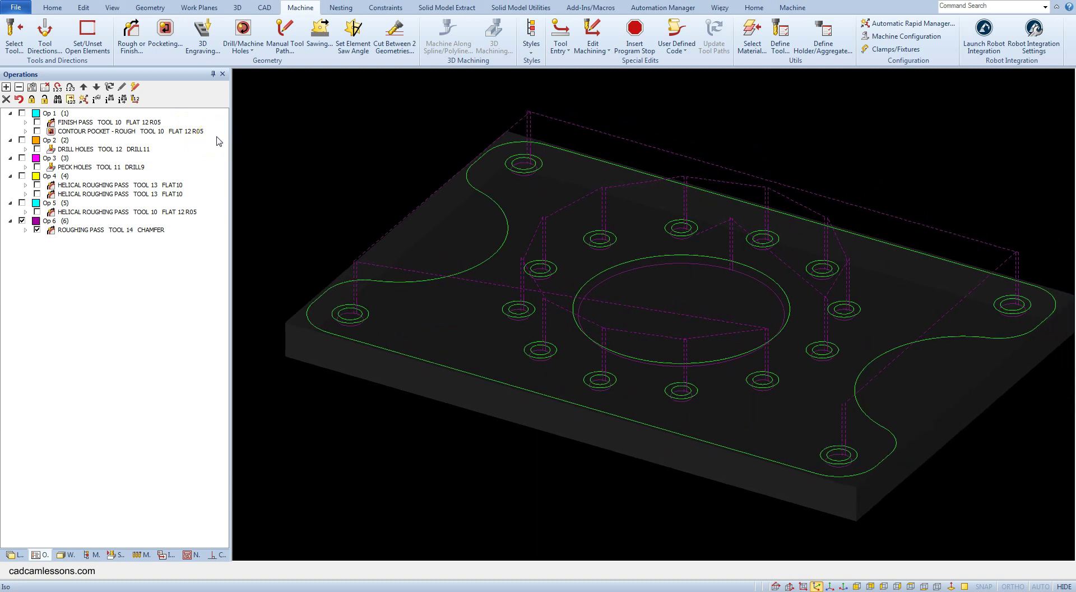
- Show all operations and run a full solid simulation of the plate, including the chamfer pass
{"action": "left_click", "coordinate": [32, 87]}
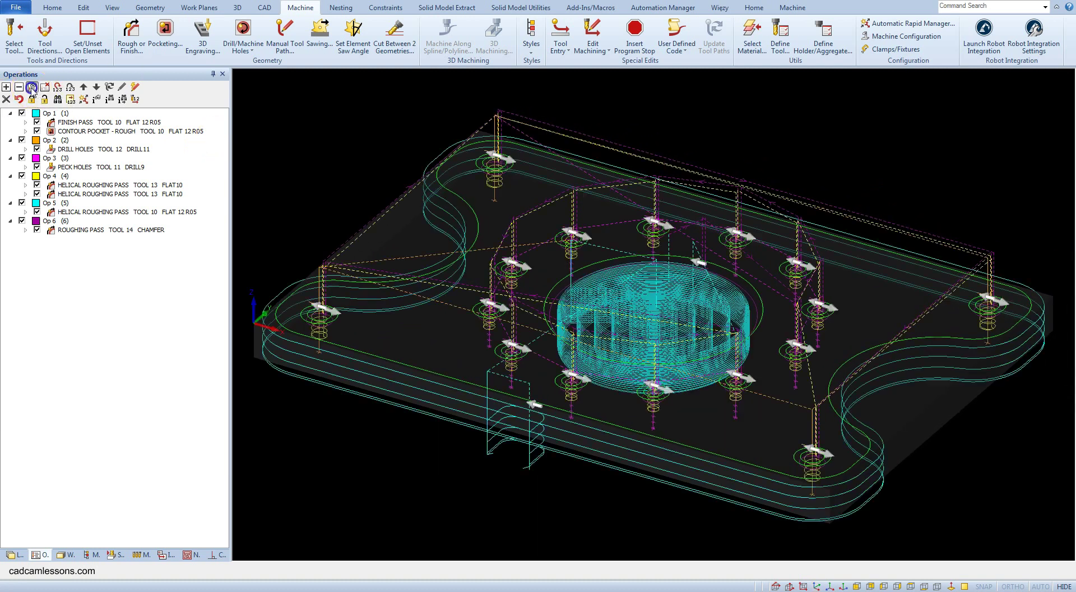
{"action": "right_click", "coordinate": [333, 127]}
{"action": "left_click", "coordinate": [379, 163]}
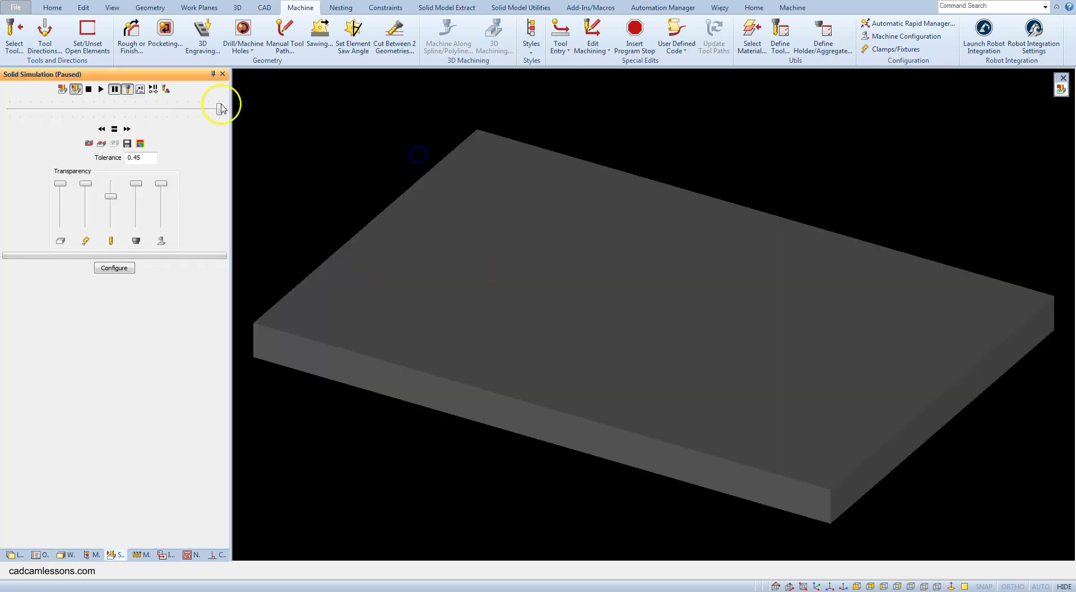
{"action": "left_click", "coordinate": [112, 90]}
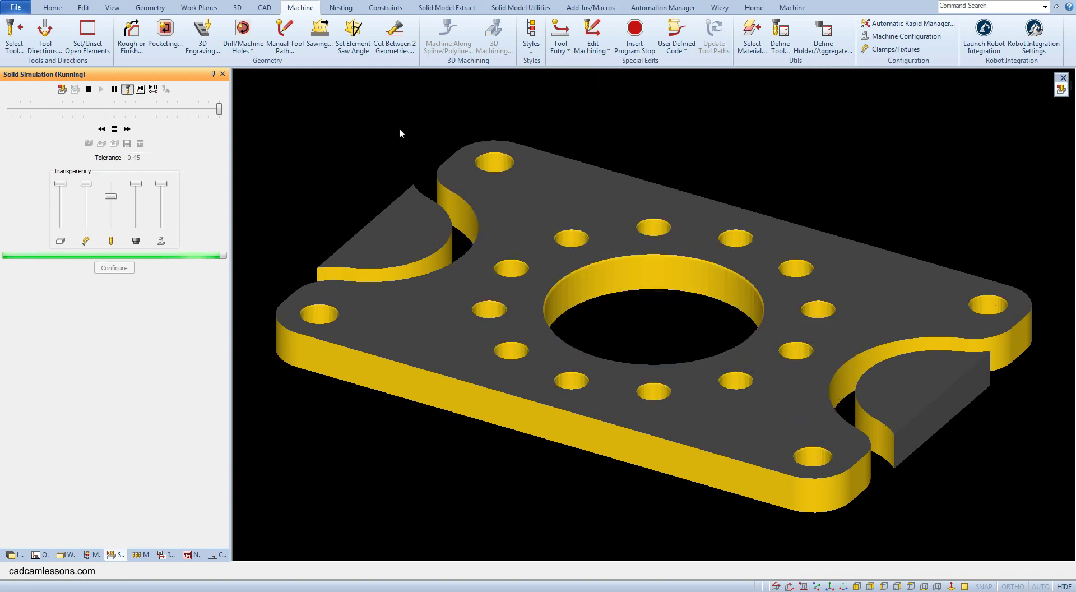
- Inspect the simulated holes and central bore, then return to the toolpath view
{"action": "scroll", "coordinate": [590, 278], "scroll_direction": "up", "scroll_amount": 5}
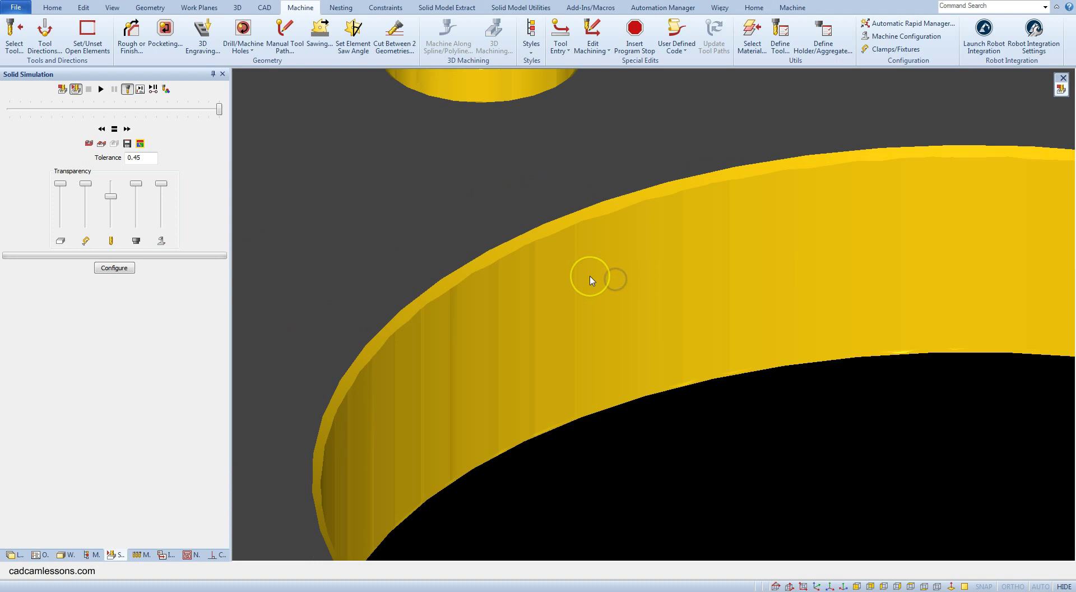
{"action": "scroll", "coordinate": [590, 277], "scroll_direction": "down", "scroll_amount": 5}
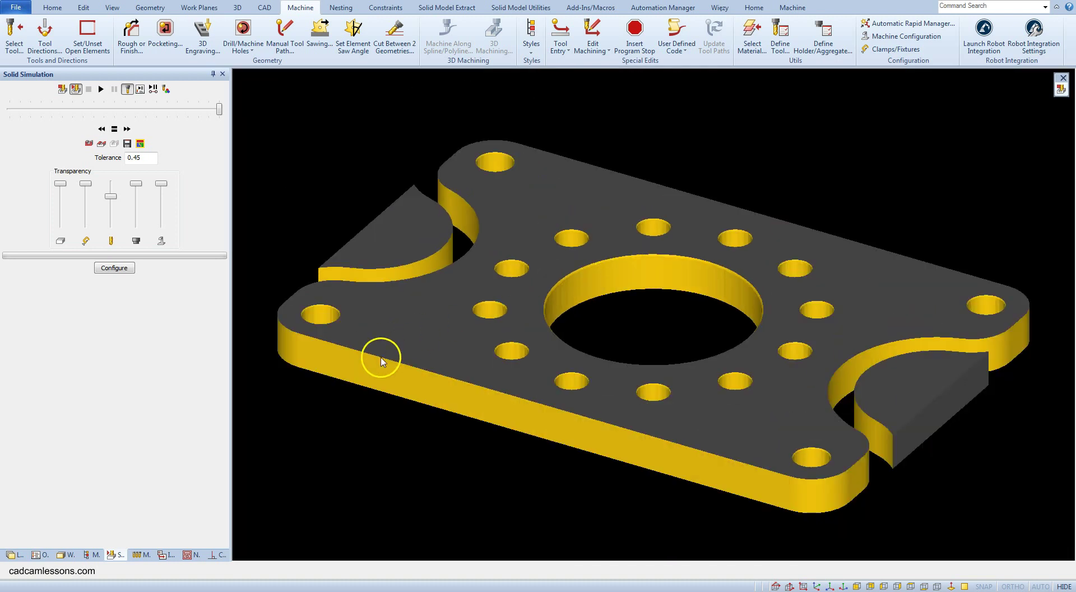
{"action": "left_click", "coordinate": [60, 89]}
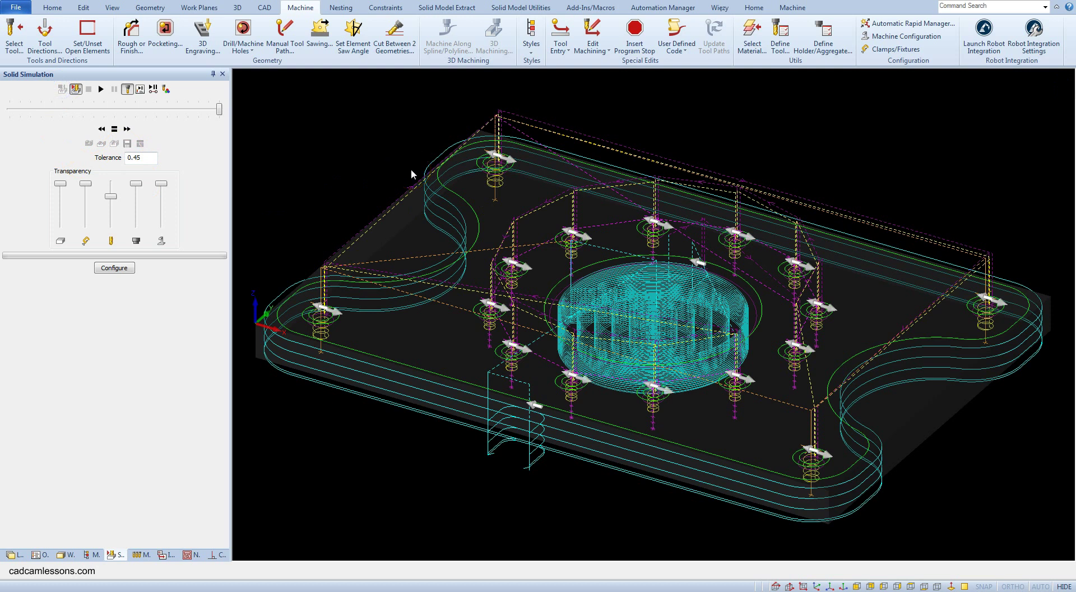